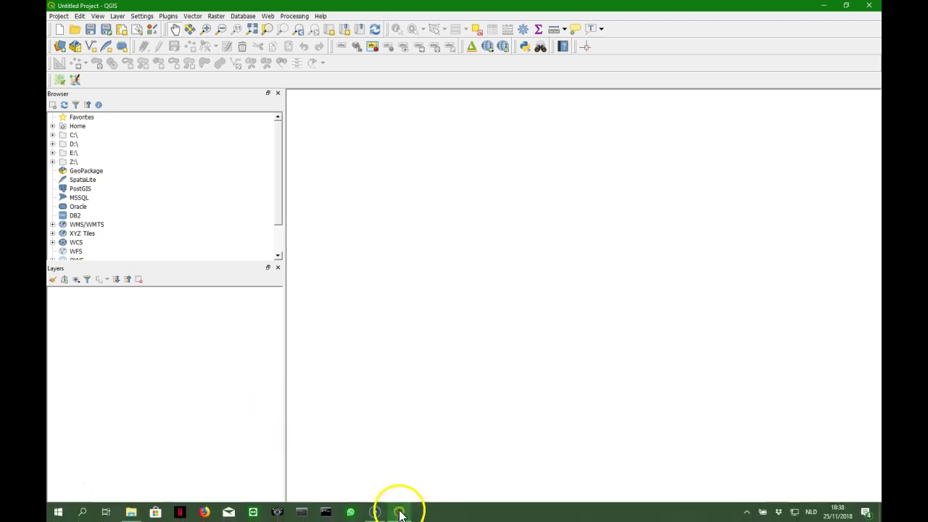
# Confirm Georeferencer GDAL is enabled via a 'geor' plugin search, then launch the Raster Georeferencer.
pyautogui.click(170, 18)
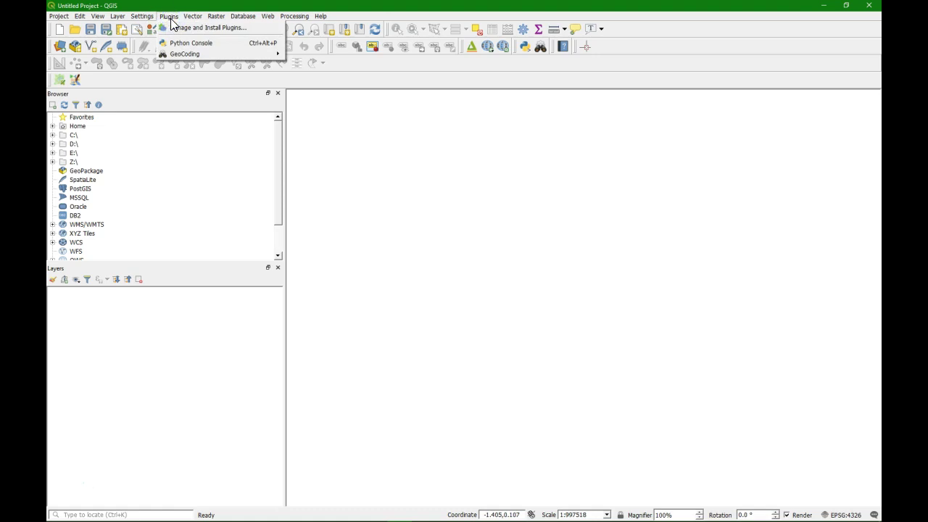
pyautogui.click(174, 27)
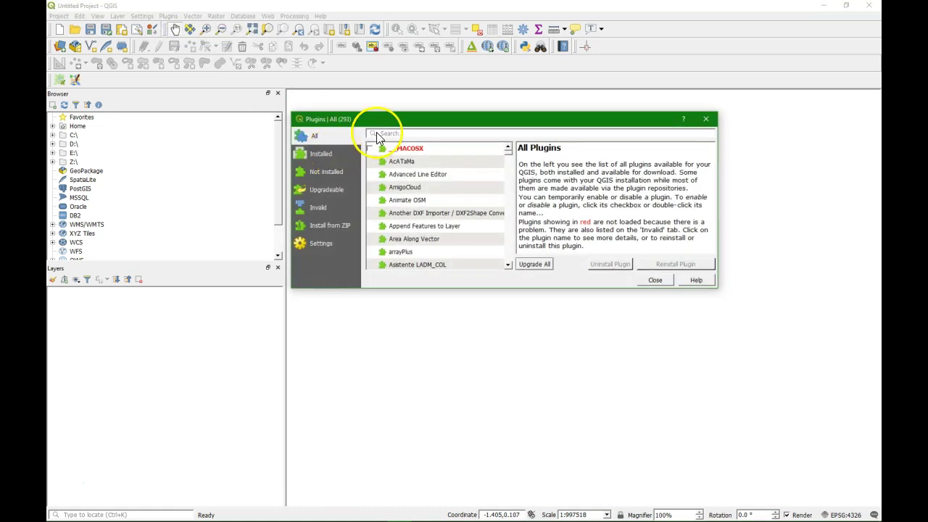
pyautogui.click(382, 133)
pyautogui.write('geor')
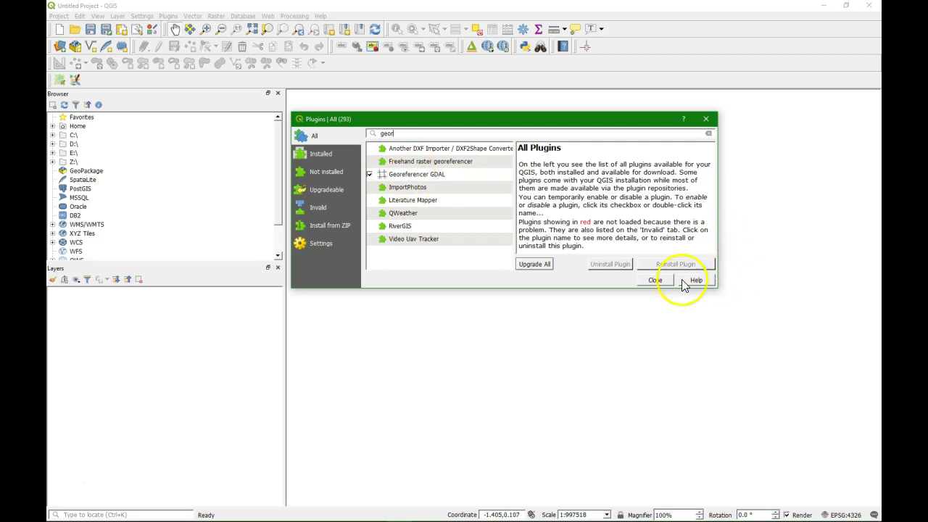
pyautogui.click(659, 280)
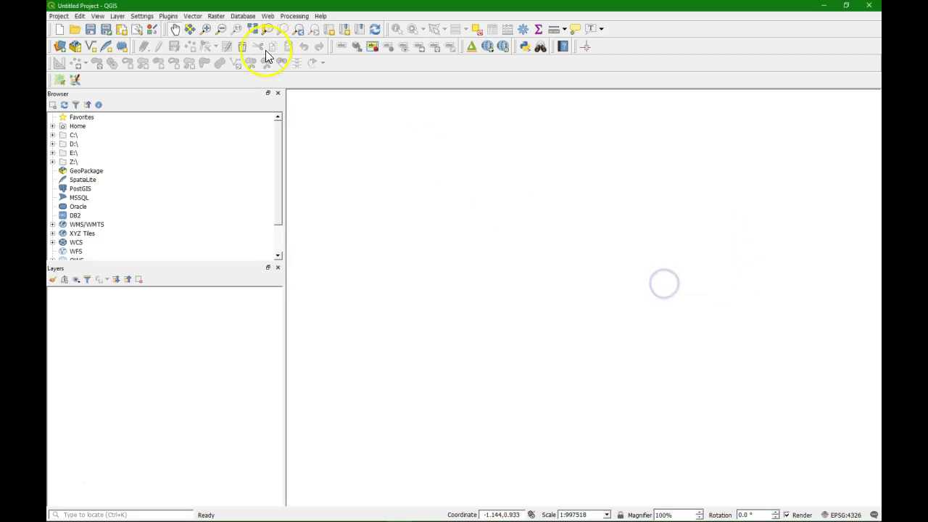
pyautogui.click(217, 17)
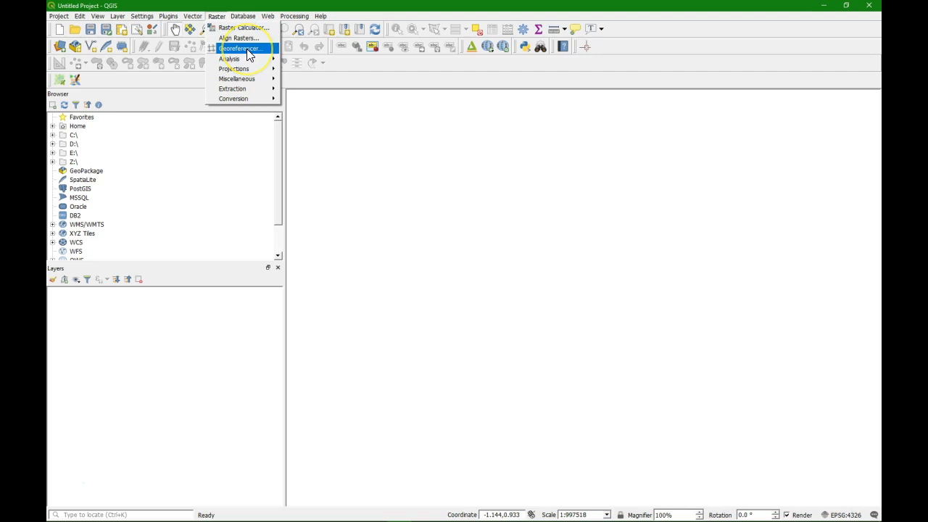
pyautogui.click(247, 50)
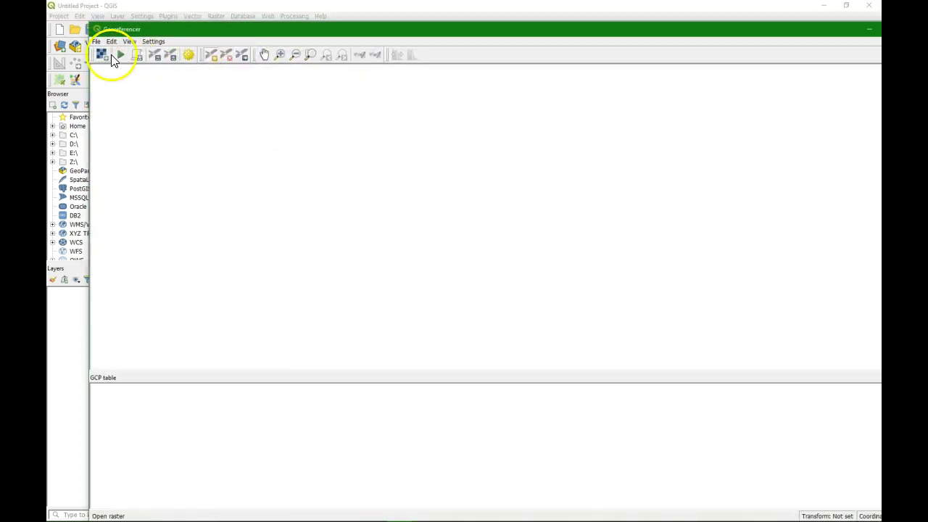
# Load Mount_Marcy_New_York_USGS_topo_map_1979.JPG into the Georeferencer, cancelling the CRS prompt.
pyautogui.click(105, 58)
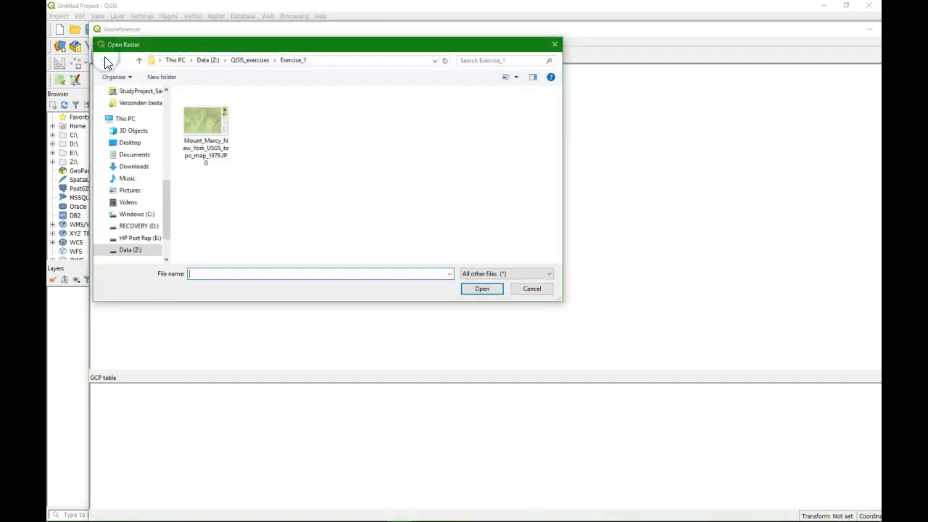
pyautogui.click(208, 110)
pyautogui.click(481, 289)
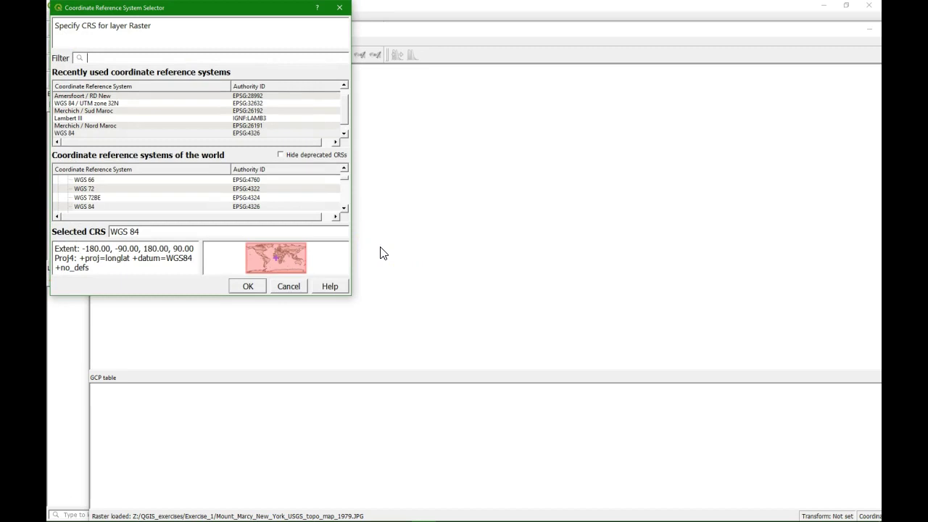
pyautogui.click(288, 286)
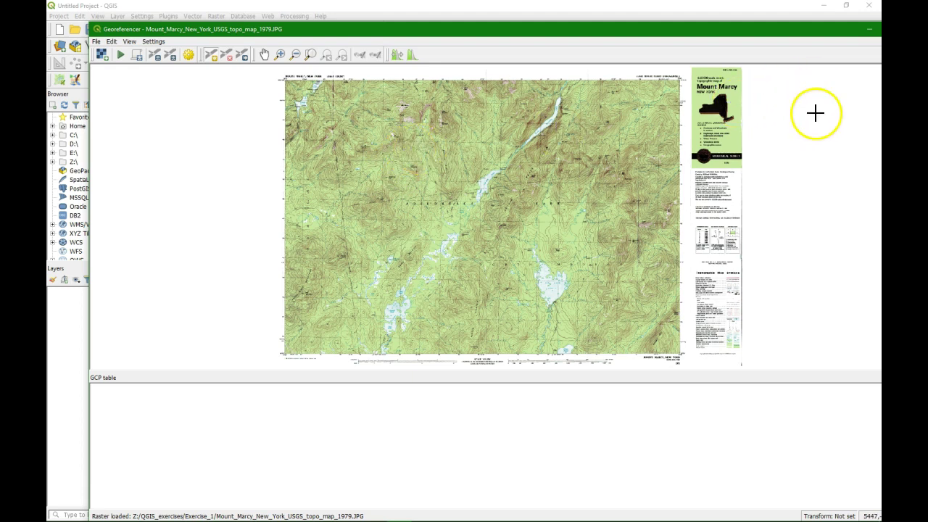
# Minimize the Georeferencer and add Google Satellite from QuickMapServices as a base layer.
pyautogui.click(866, 30)
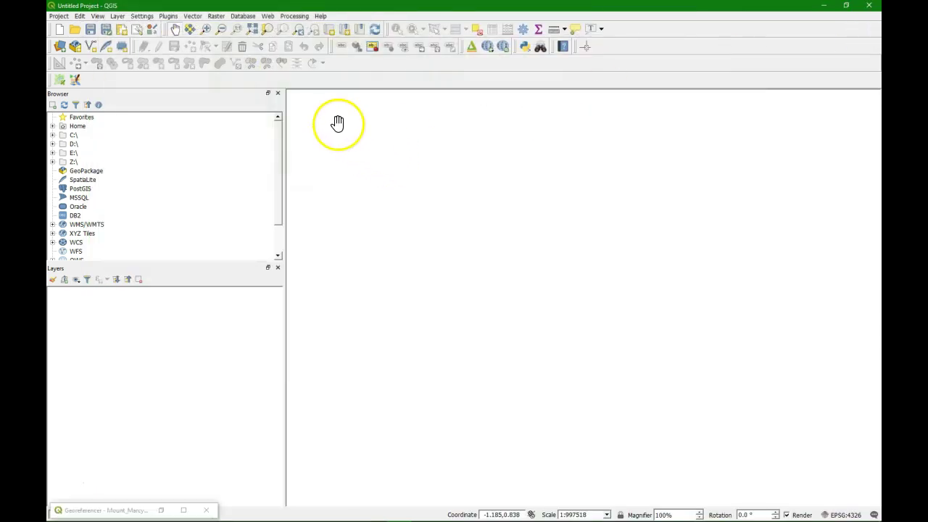
pyautogui.click(268, 16)
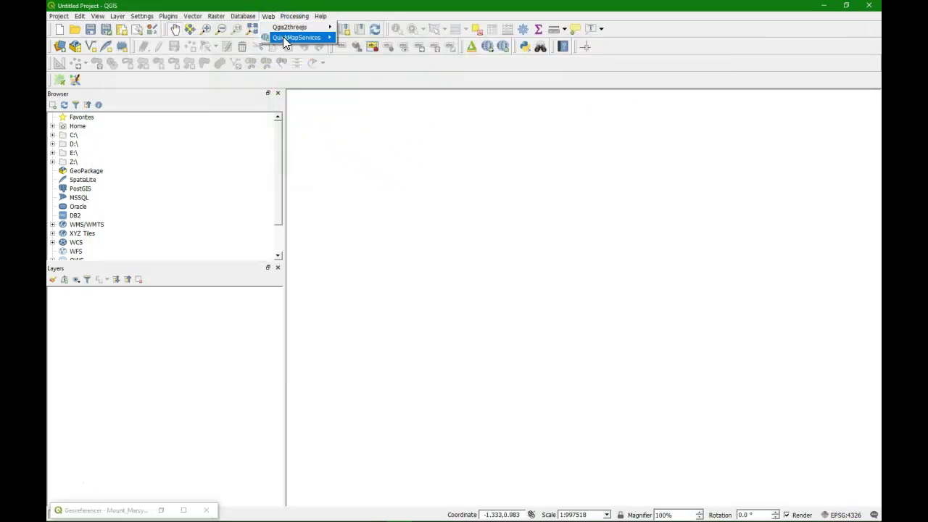
pyautogui.moveTo(282, 37)
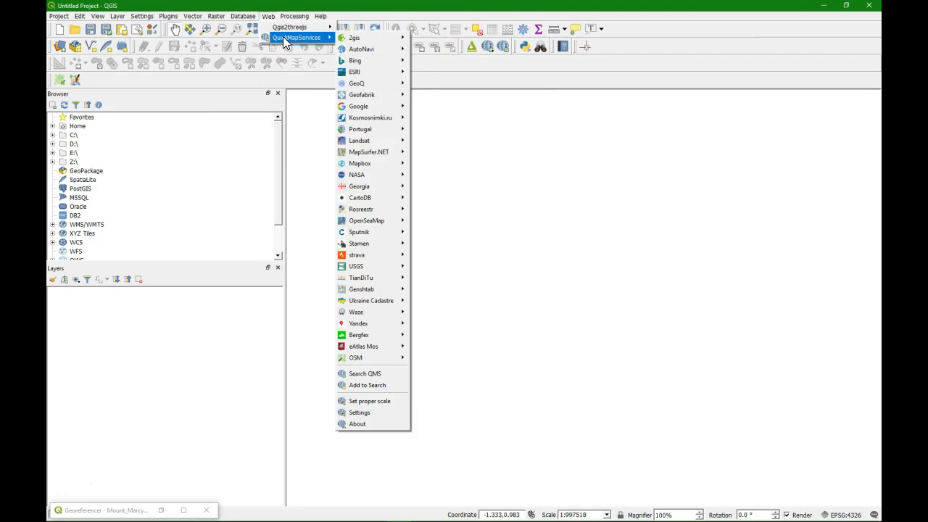
pyautogui.moveTo(382, 106)
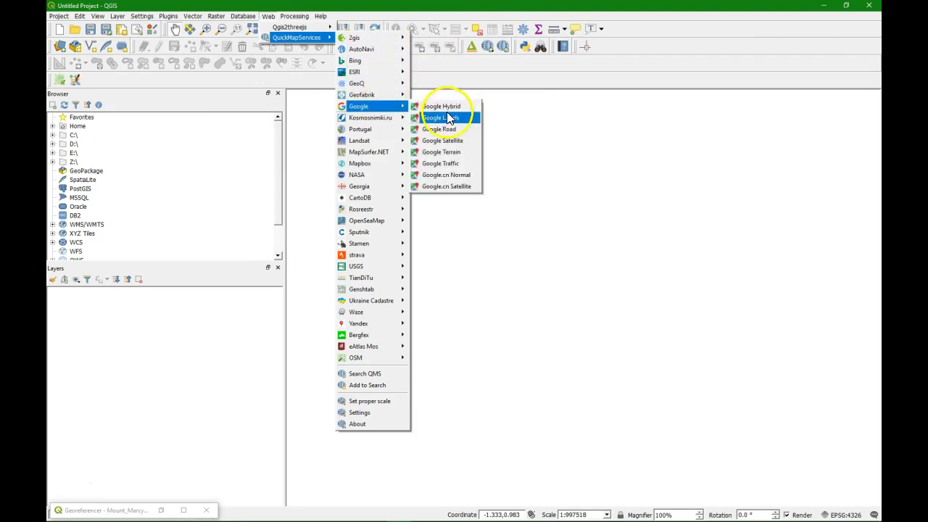
pyautogui.click(448, 140)
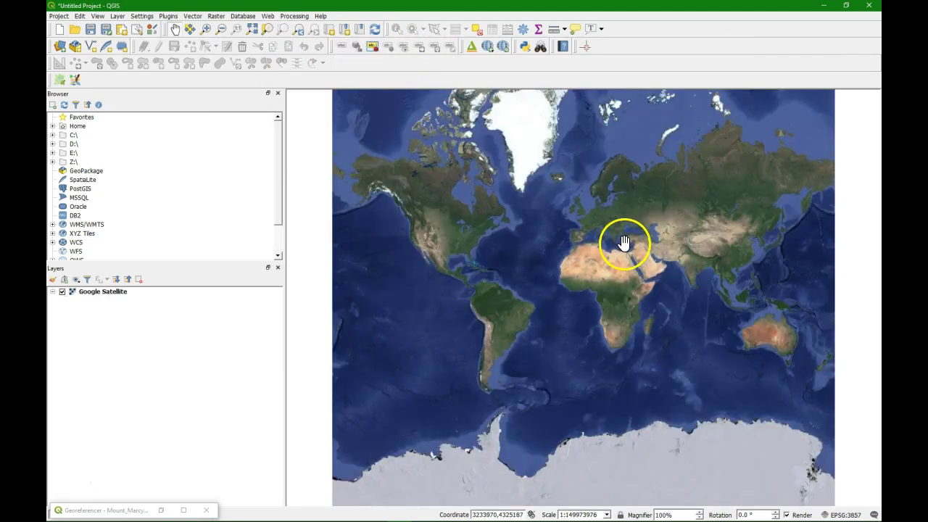
# Zoom the map to the Great Lakes and northeastern US, and open the GeoCoding address search.
pyautogui.click(206, 29)
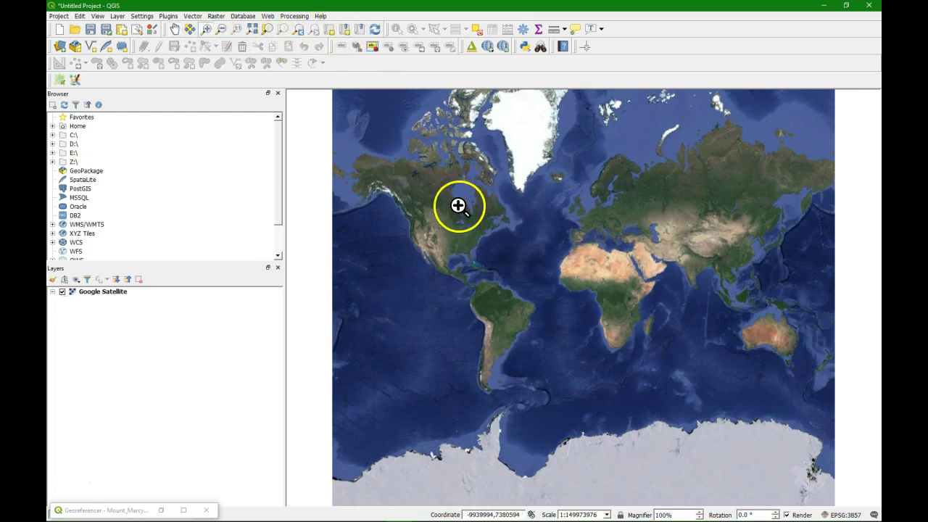
pyautogui.moveTo(464, 208); pyautogui.dragTo(497, 249)
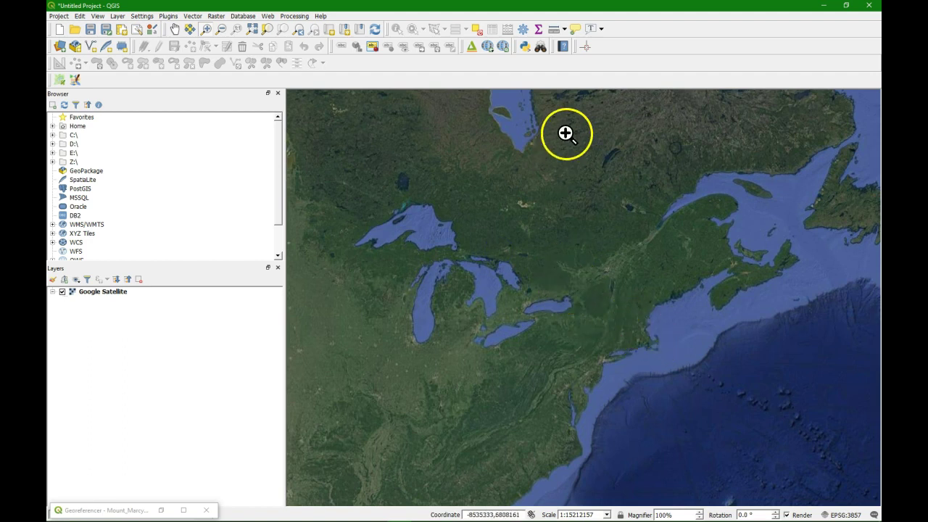
pyautogui.click(539, 48)
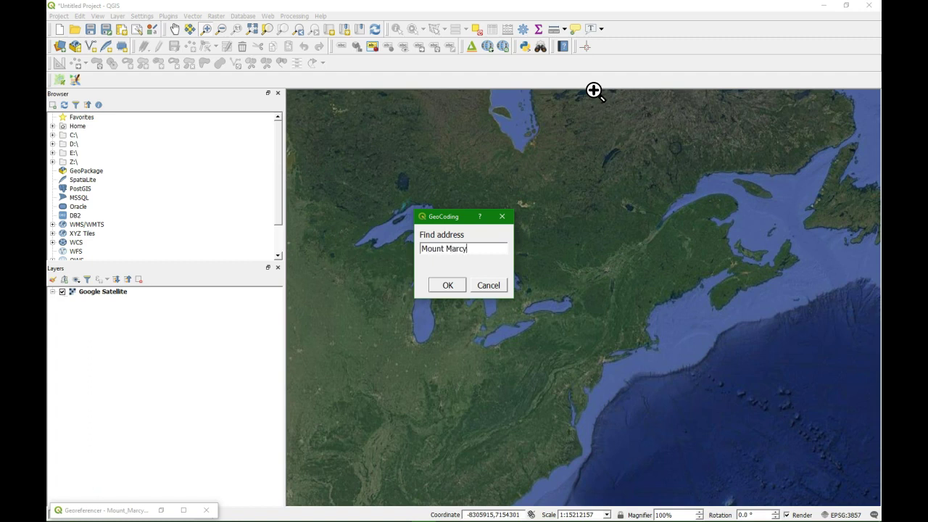
# Geocode Mount Marcy, choosing the Essex County, New York result as a point.
pyautogui.press('Return')
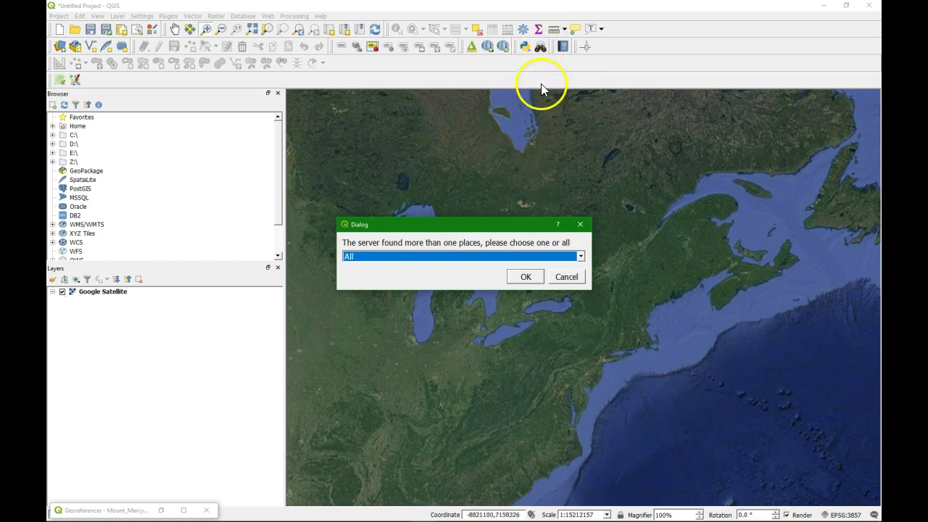
pyautogui.click(552, 258)
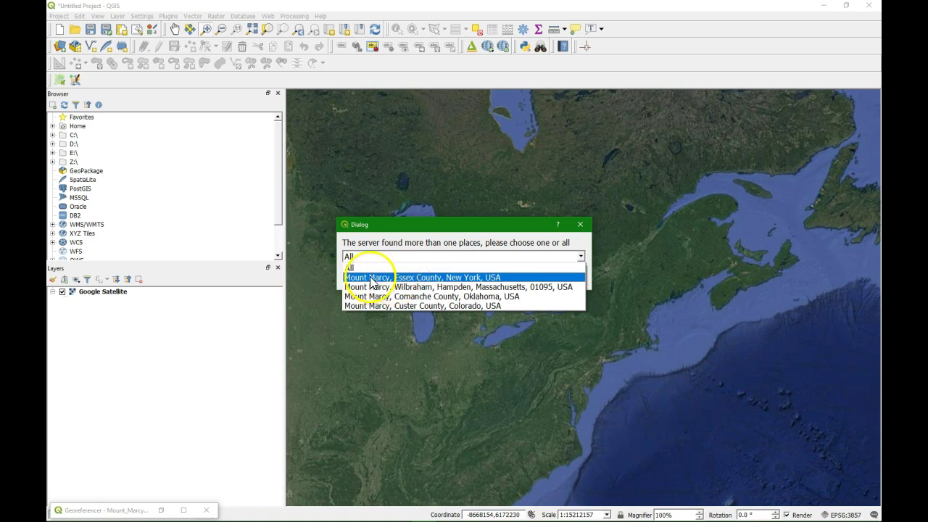
pyautogui.click(370, 279)
pyautogui.click(526, 275)
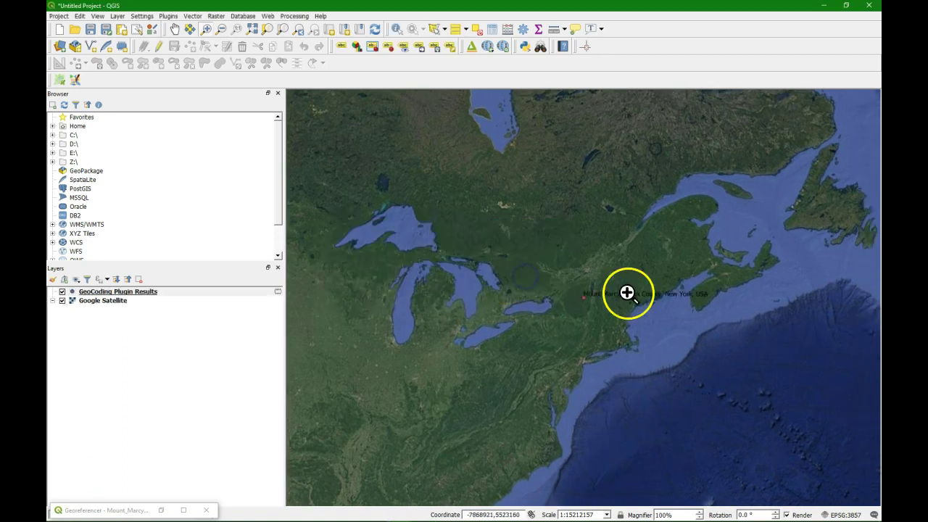
# Zoom the satellite view in closely around the Mount Marcy point, to about 1:164871.
pyautogui.moveTo(576, 290); pyautogui.dragTo(604, 316)
pyautogui.click(623, 330)
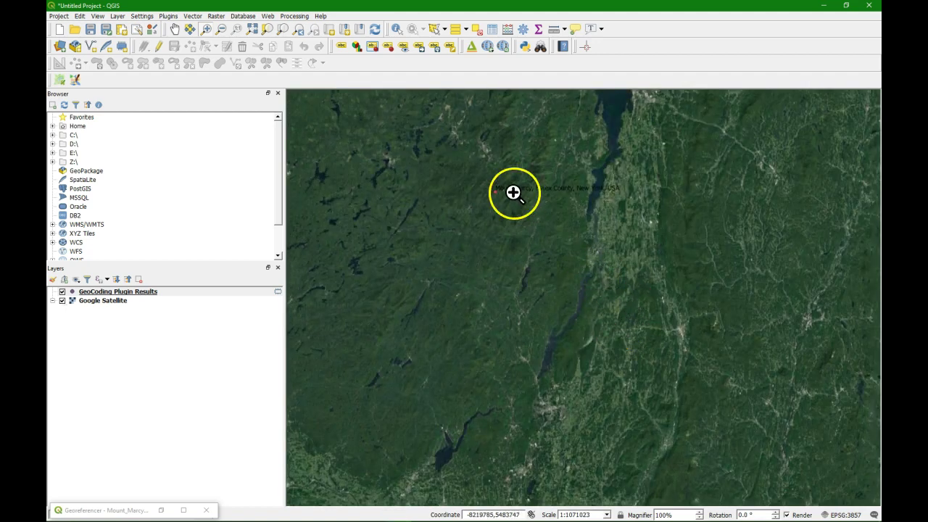
pyautogui.moveTo(472, 176); pyautogui.dragTo(532, 238)
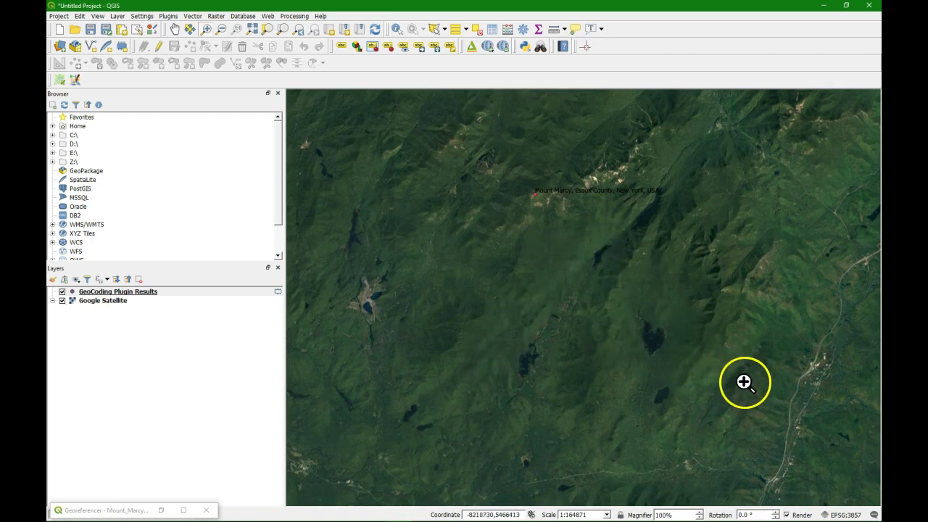
# Switch the project CRS from EPSG:3857 to NAD27 / UTM zone 18N (EPSG:26718).
pyautogui.click(845, 514)
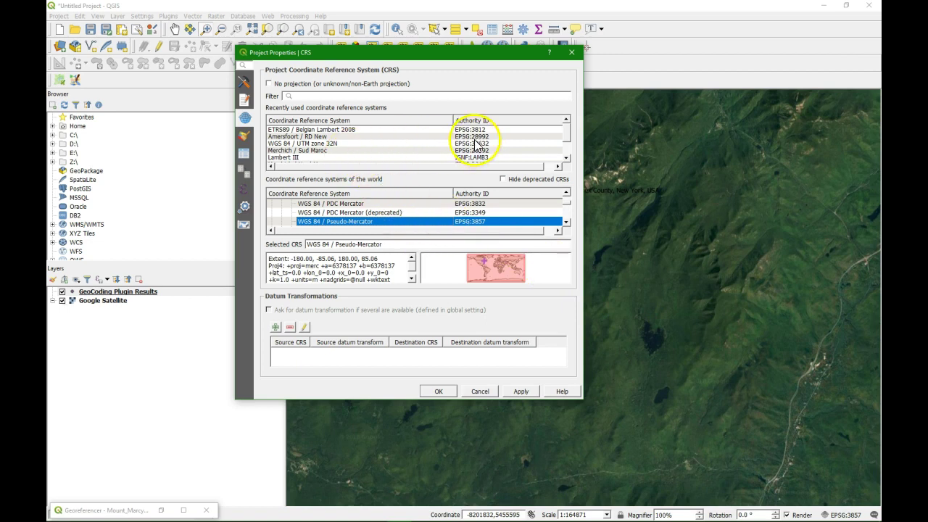
pyautogui.moveTo(569, 140); pyautogui.dragTo(569, 148)
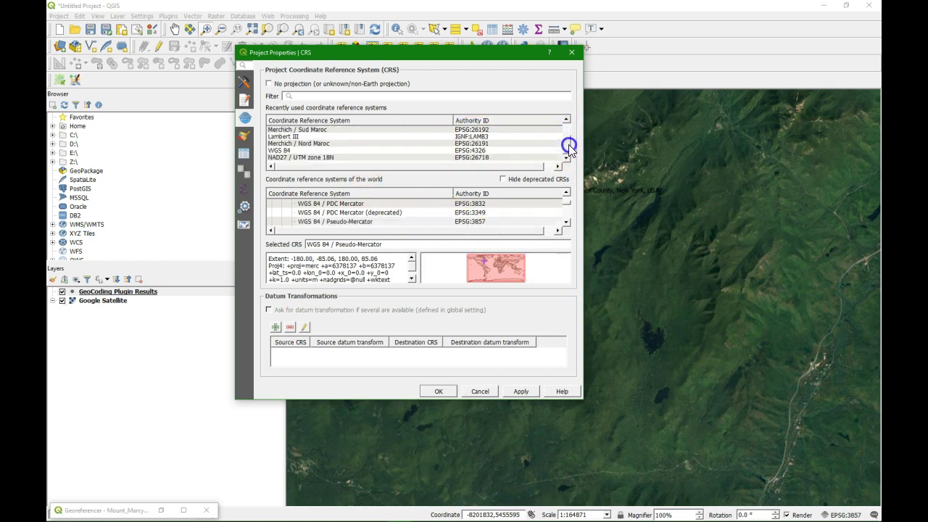
pyautogui.click(307, 157)
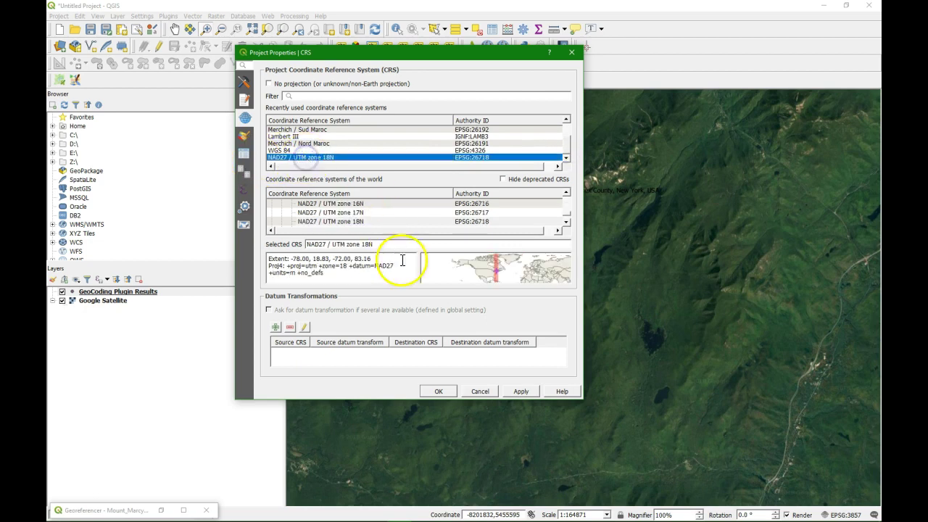
pyautogui.click(437, 392)
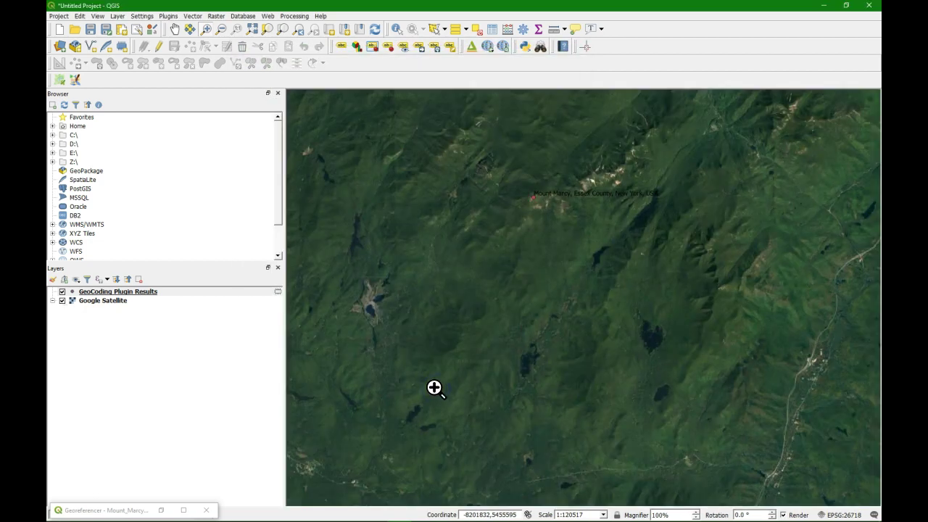
# Zoom in on the lake's small islands and wooded shoreline until the scale reads 1:2534.
pyautogui.moveTo(447, 380); pyautogui.dragTo(462, 373)
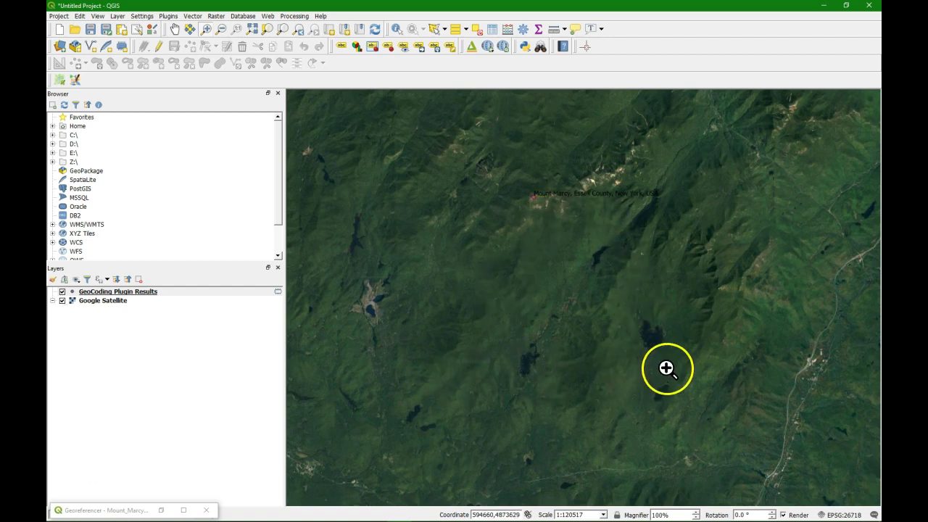
pyautogui.moveTo(616, 298); pyautogui.dragTo(684, 368)
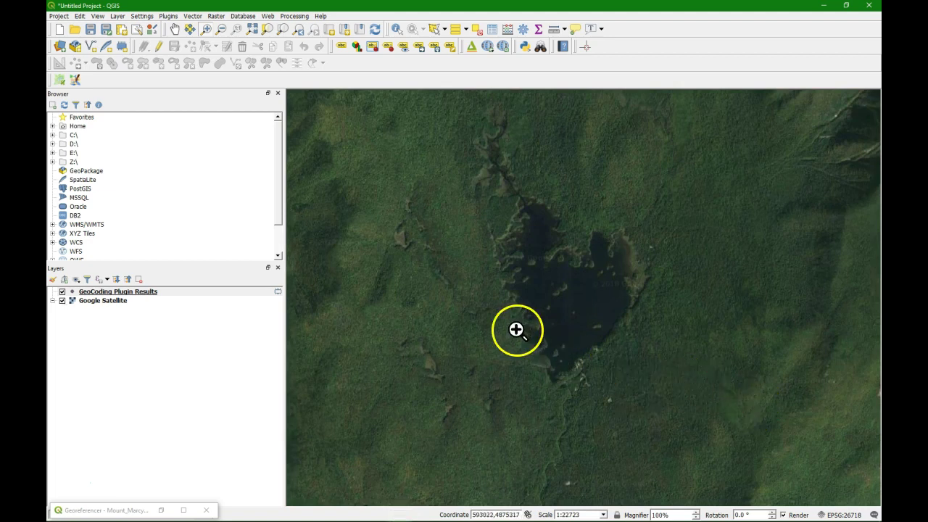
pyautogui.moveTo(487, 313); pyautogui.dragTo(628, 442)
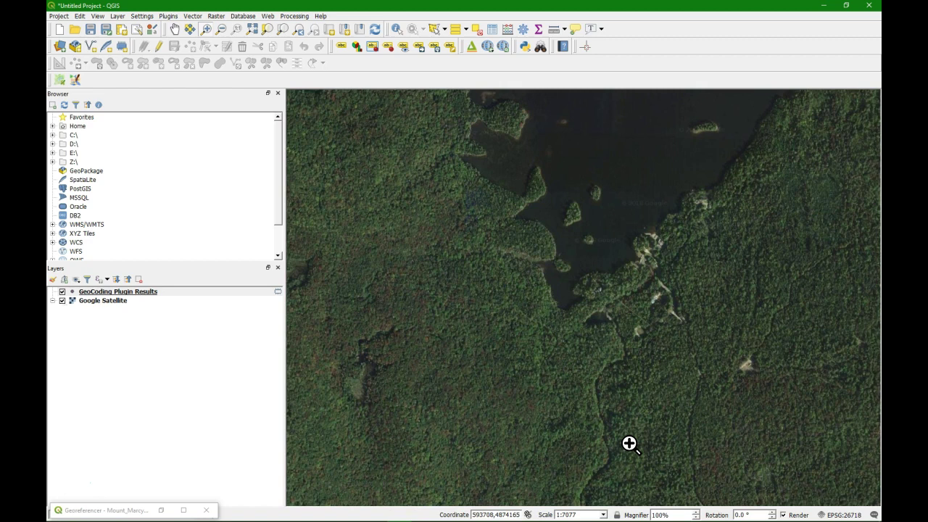
pyautogui.moveTo(583, 180); pyautogui.dragTo(718, 322)
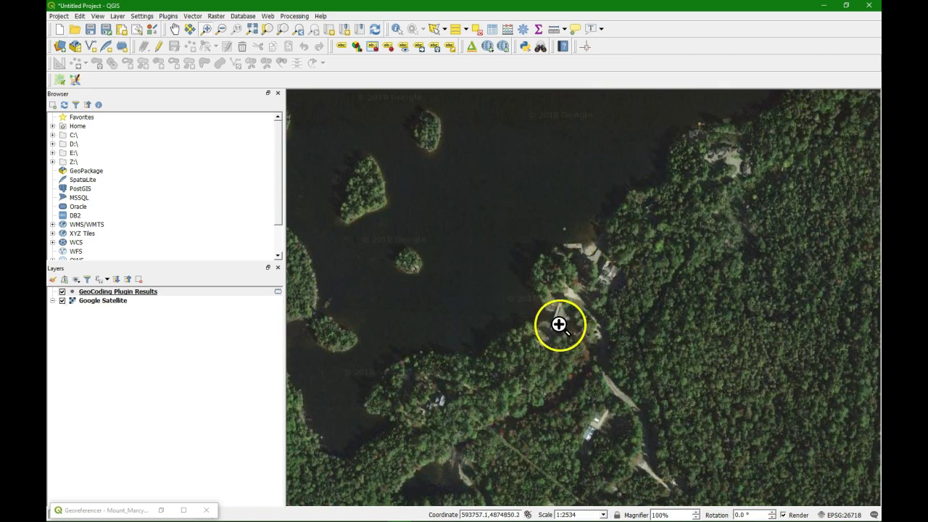
# Restore the Georeferencer and set Linear transformation, Cubic resampling and target SRS EPSG:26718.
pyautogui.click(183, 509)
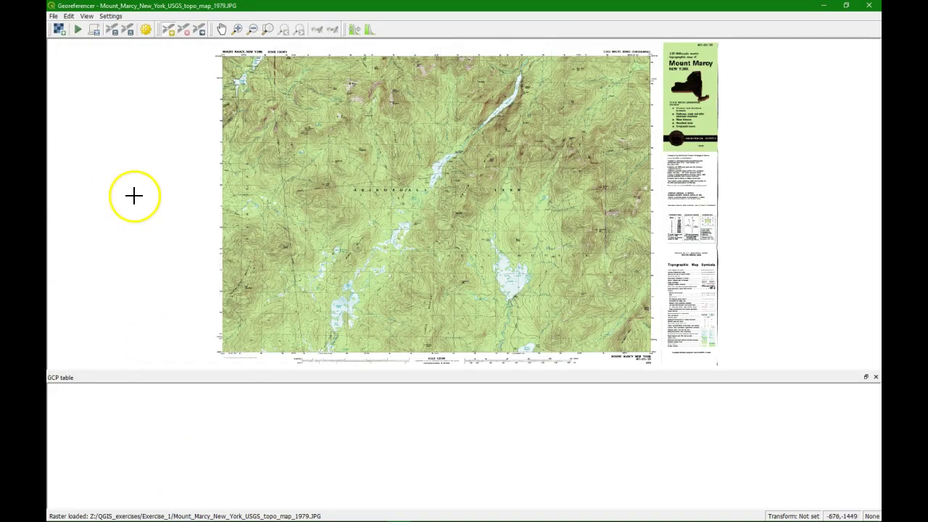
pyautogui.click(146, 31)
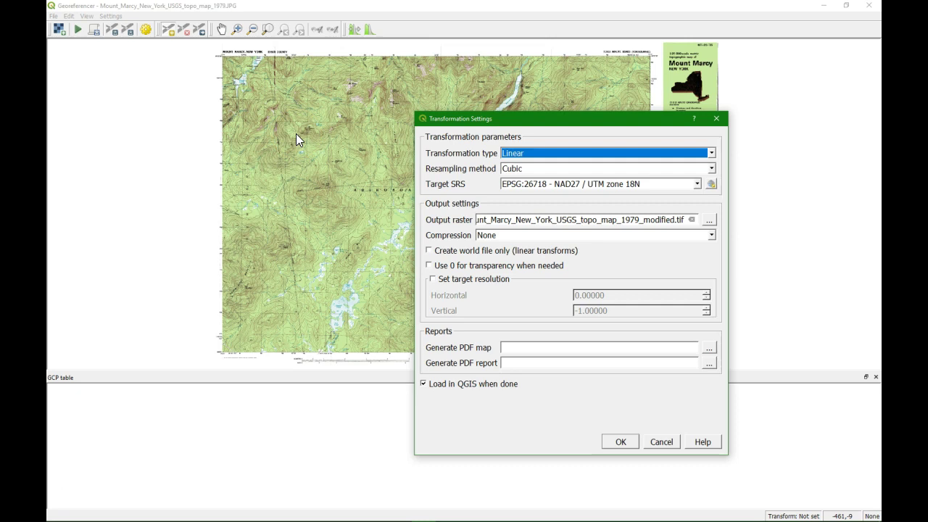
pyautogui.click(537, 170)
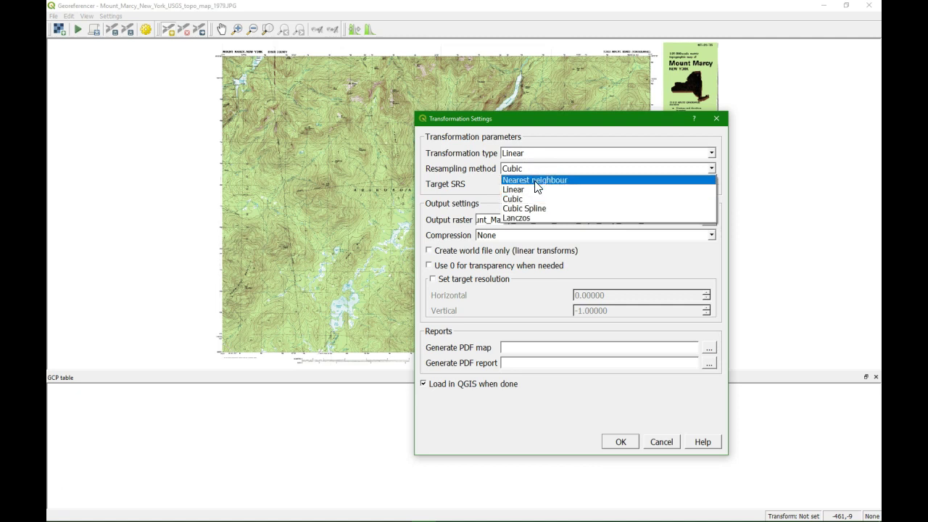
pyautogui.click(543, 172)
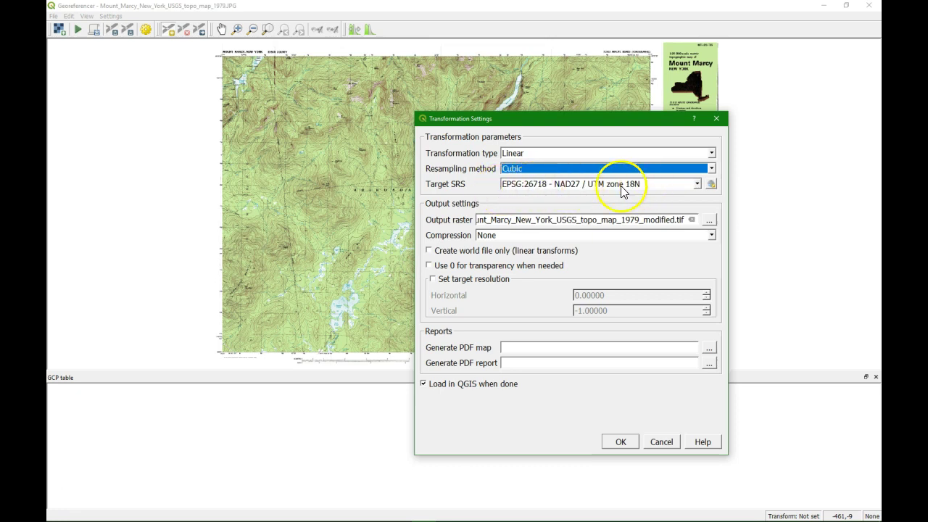
pyautogui.click(711, 184)
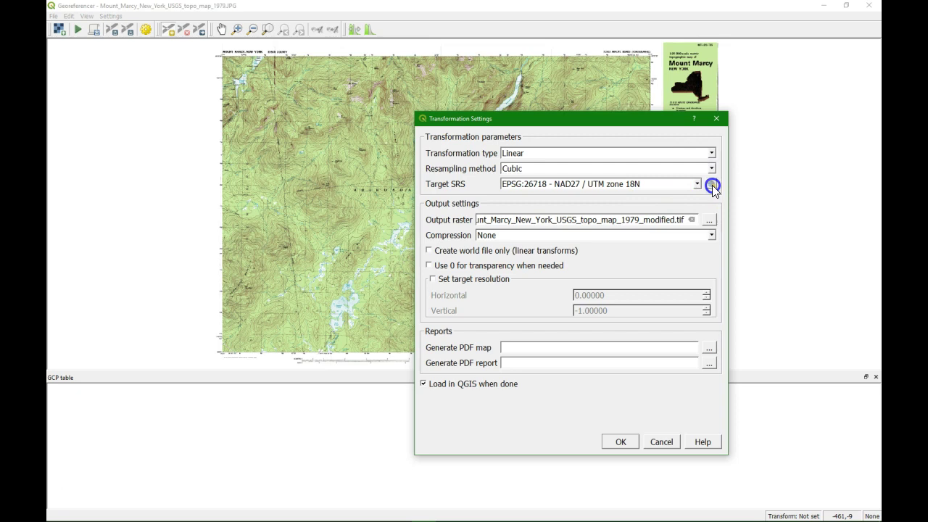
pyautogui.click(341, 9)
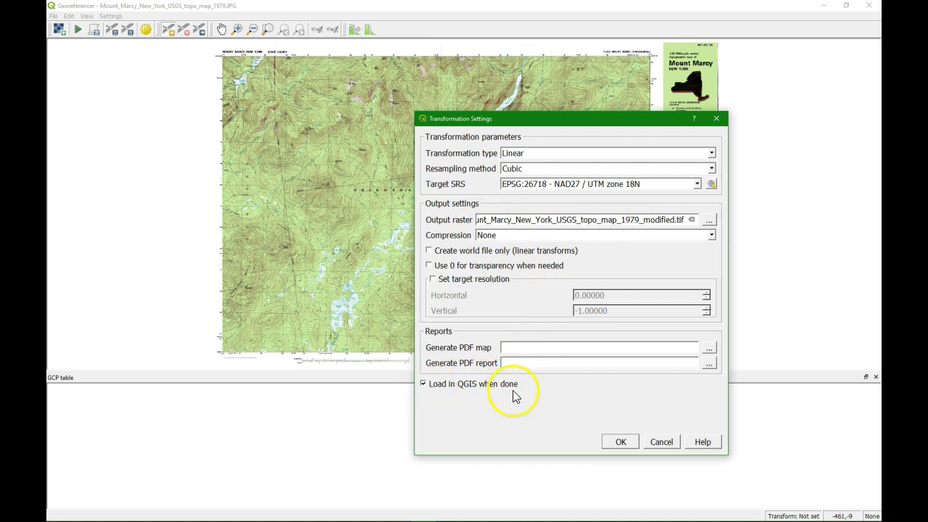
# Accept the transformation settings and zoom the topo map in tightly on the lake-outlet dam.
pyautogui.click(622, 442)
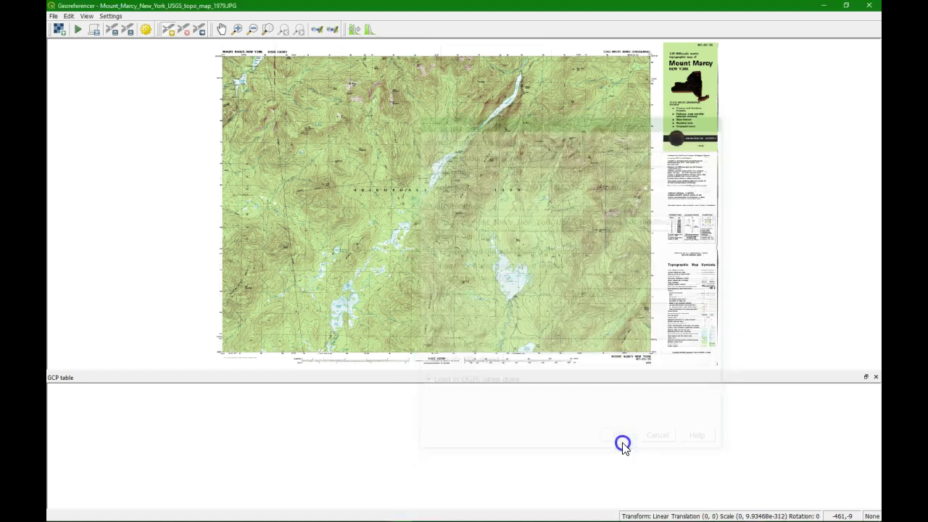
pyautogui.click(237, 29)
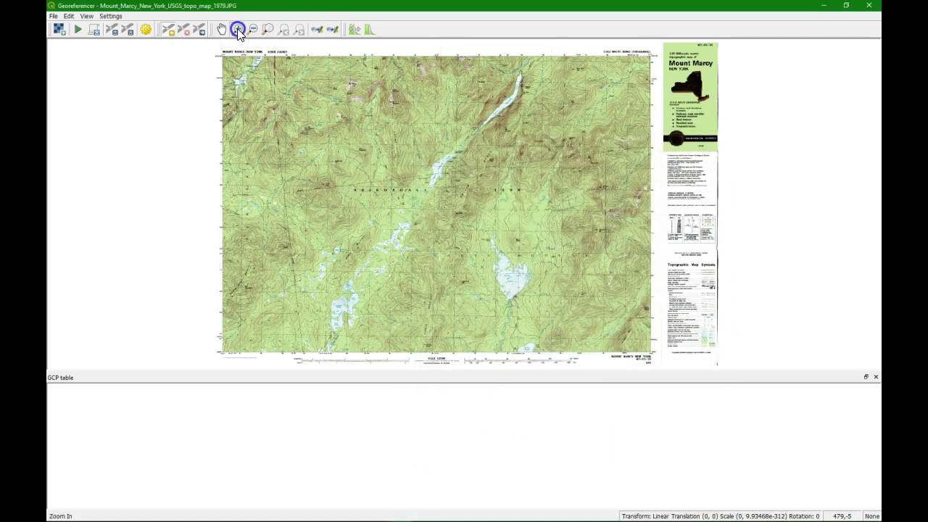
pyautogui.moveTo(486, 232); pyautogui.dragTo(542, 331)
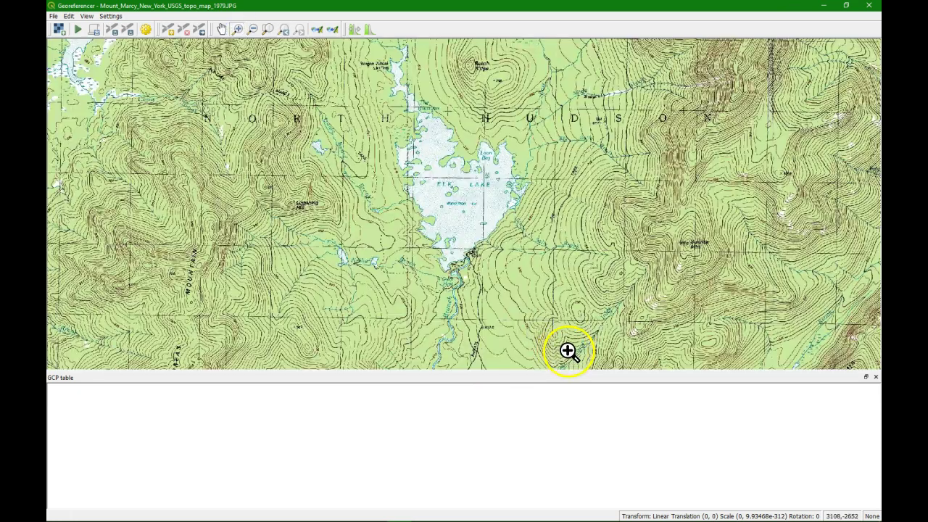
pyautogui.moveTo(443, 233); pyautogui.dragTo(483, 278)
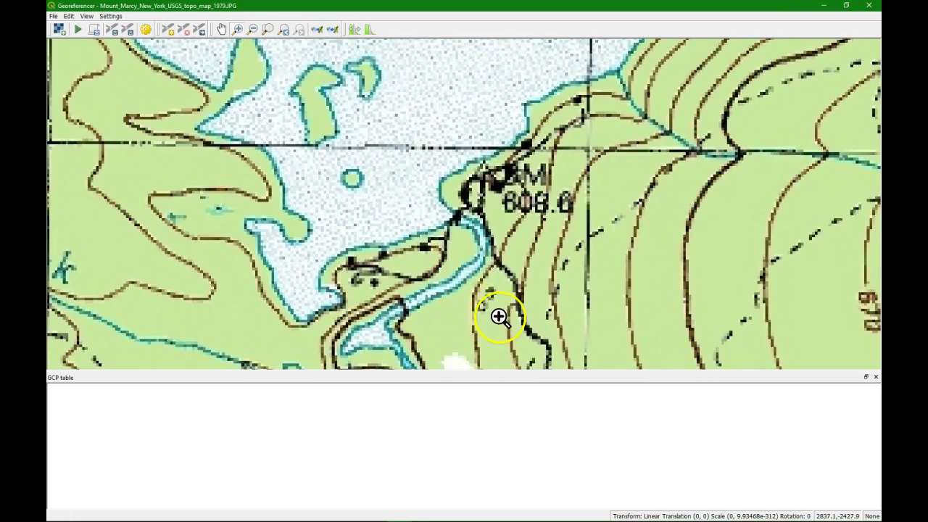
pyautogui.moveTo(416, 172); pyautogui.dragTo(513, 256)
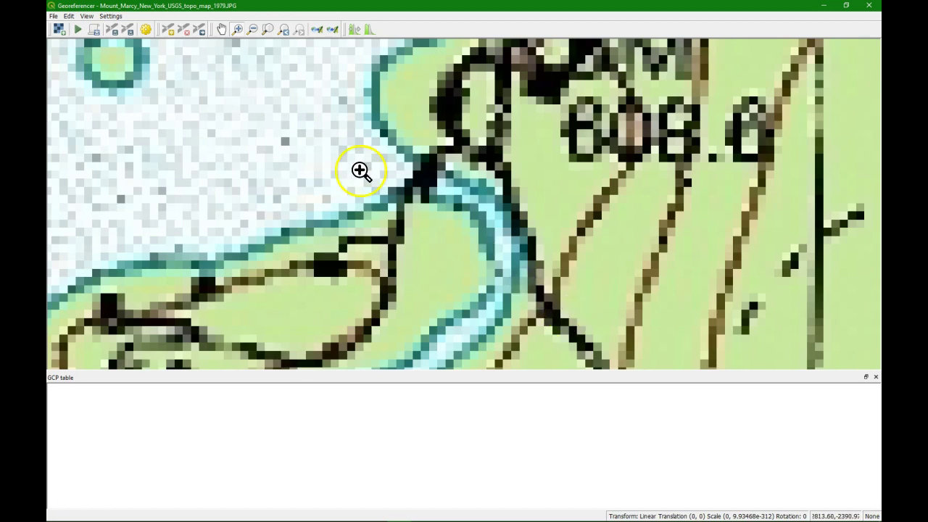
# Add a control point on the dam, matched to satellite coordinates 593751, 4.87486e+06.
pyautogui.click(169, 30)
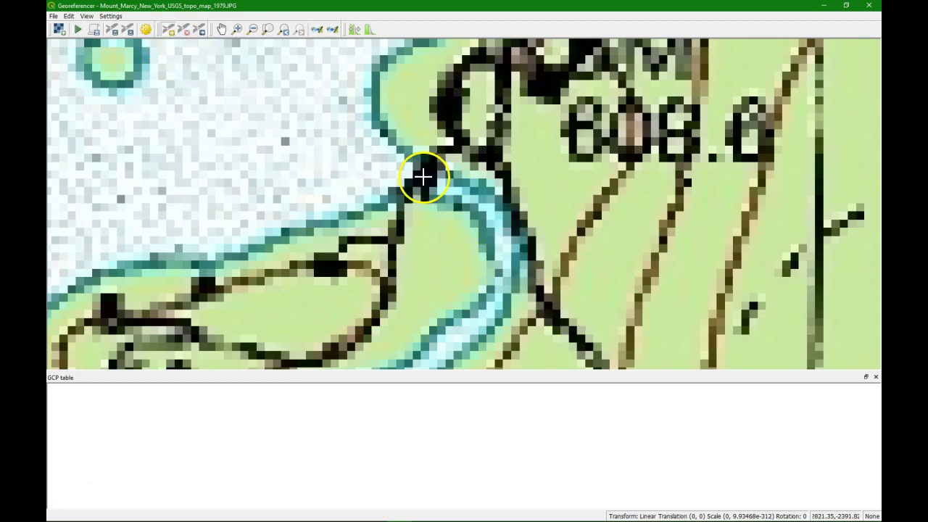
pyautogui.click(420, 181)
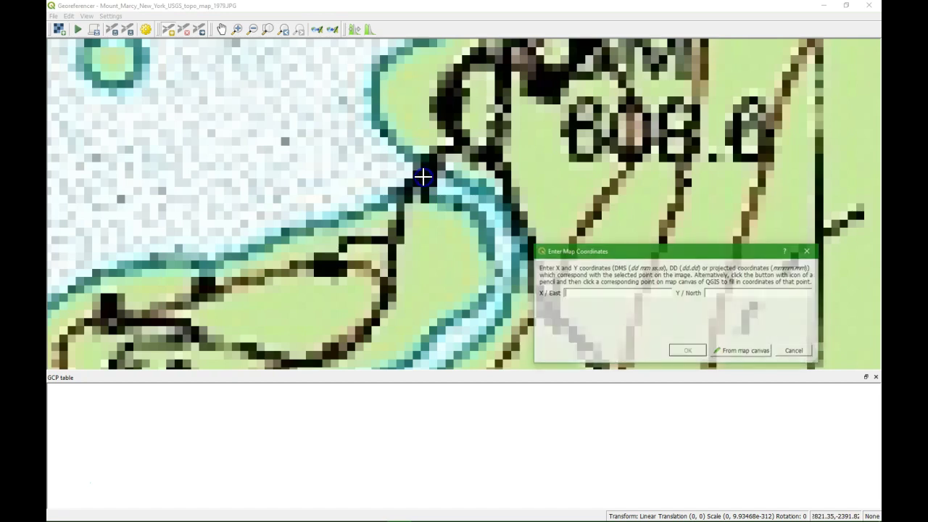
pyautogui.click(742, 351)
pyautogui.scroll(5, 572, 326)
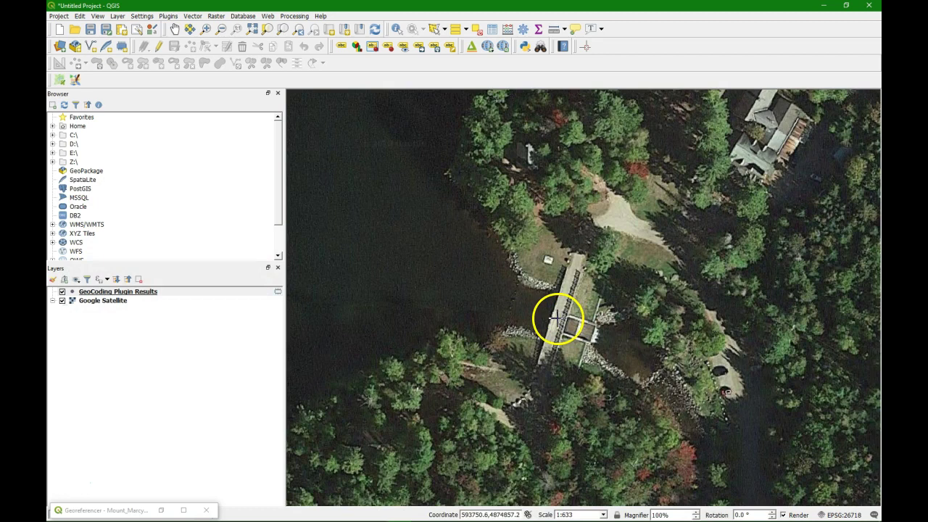
pyautogui.click(555, 318)
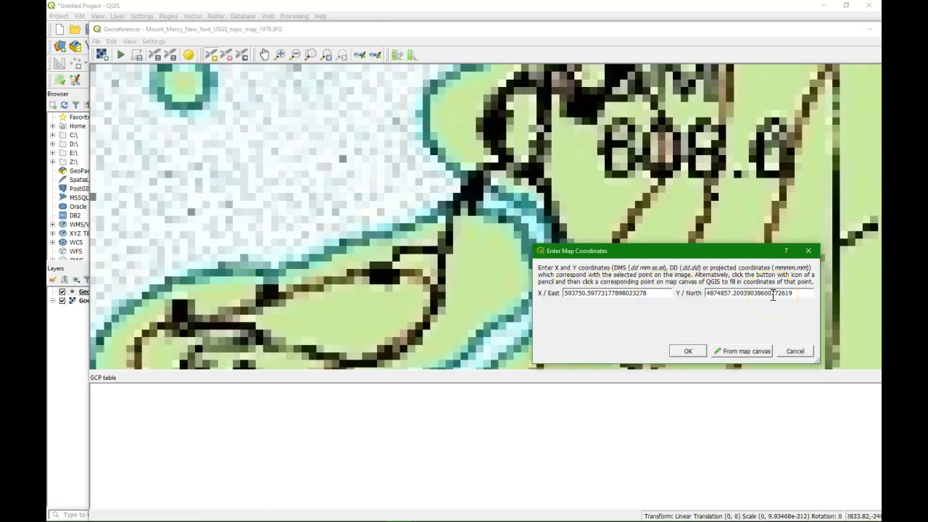
pyautogui.click(686, 349)
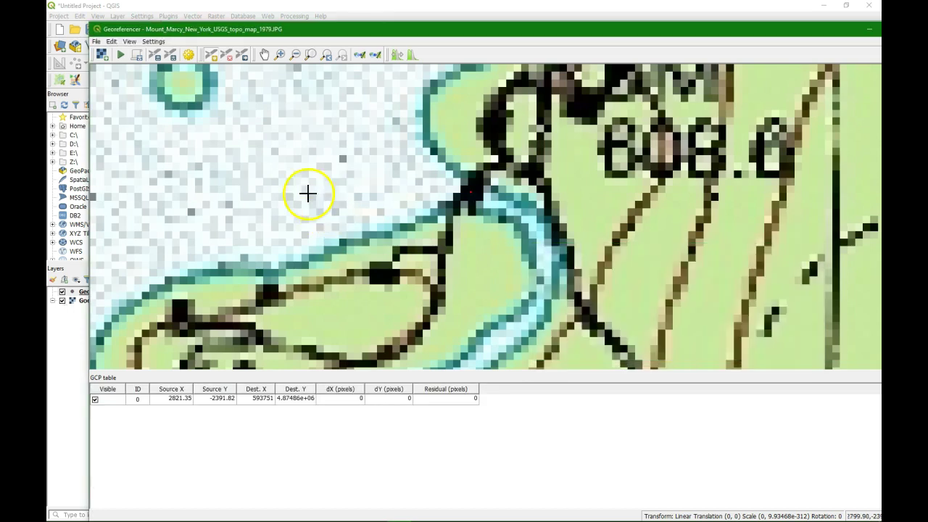
pyautogui.scroll(-1, 307, 192)
# Pan the topo map to show more of the lake.
pyautogui.scroll(-1, 348, 198)
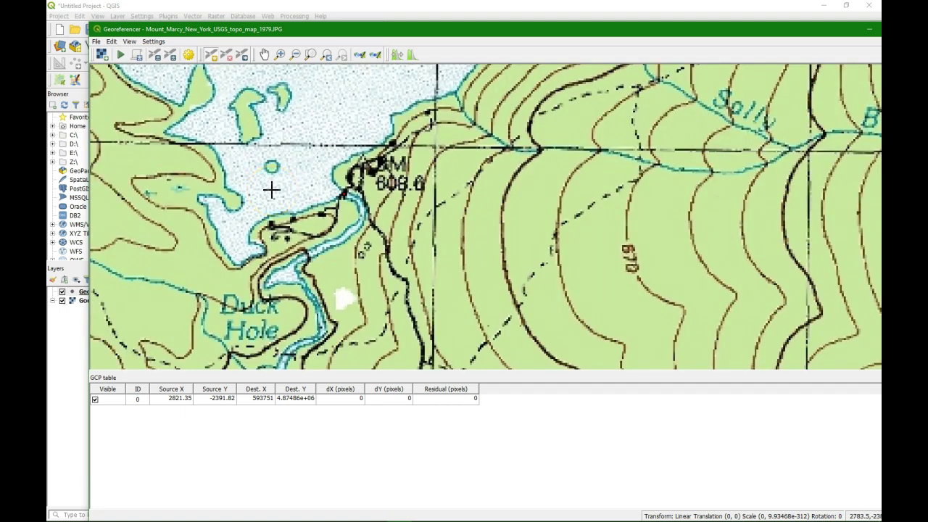
pyautogui.scroll(-1, 269, 190)
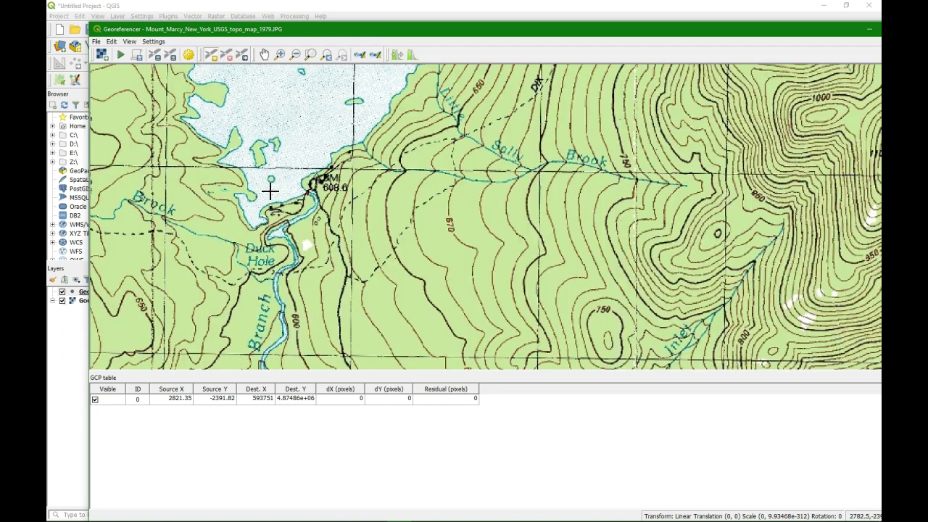
pyautogui.click(264, 54)
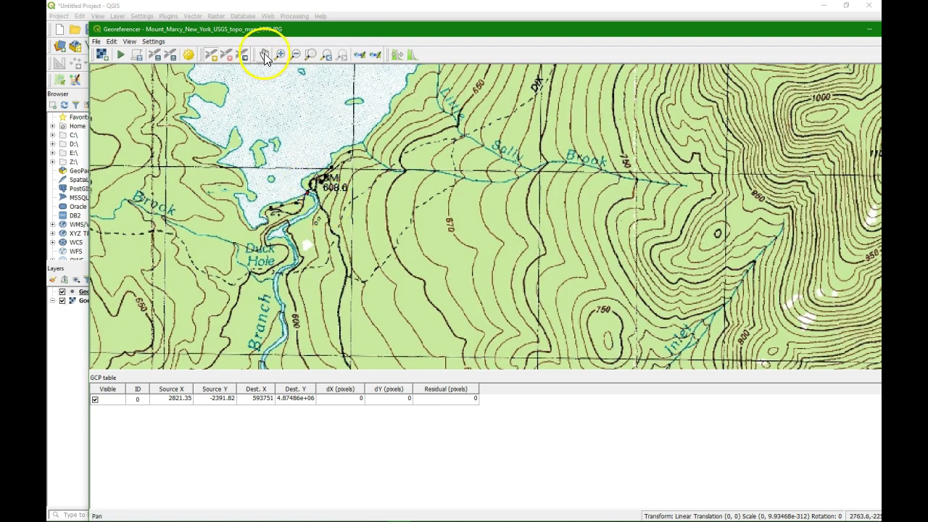
pyautogui.moveTo(281, 108); pyautogui.dragTo(411, 223)
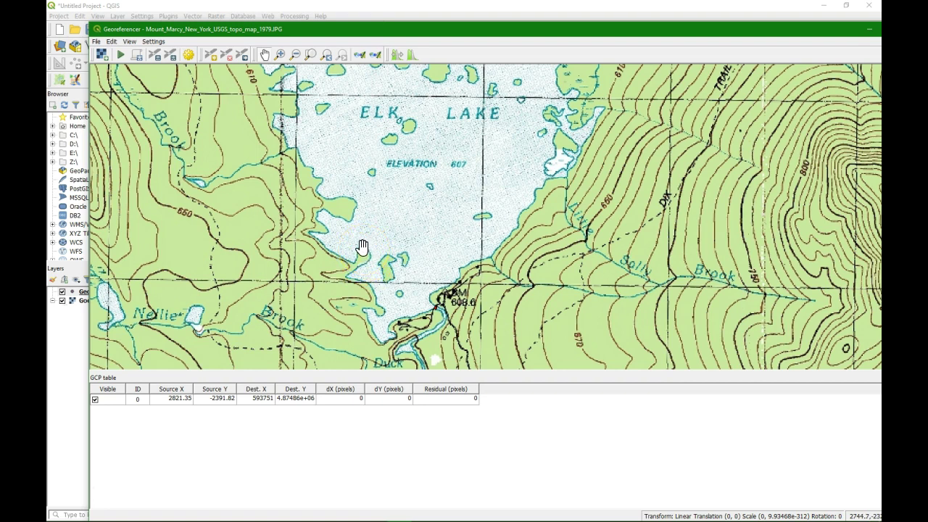
pyautogui.scroll(1, 362, 247)
pyautogui.scroll(3, 358, 241)
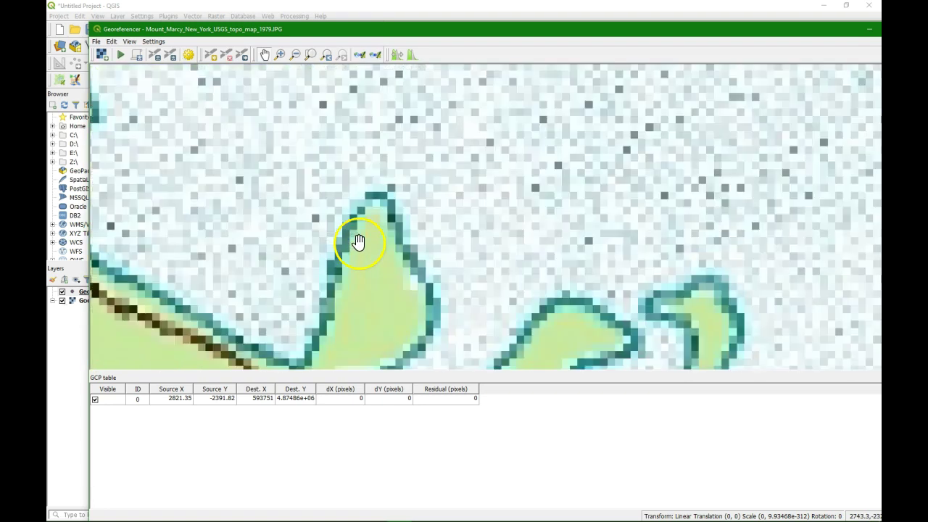
# Place a control point on the island tip, matched on satellite at 593360, 4.87521e+06.
pyautogui.click(211, 58)
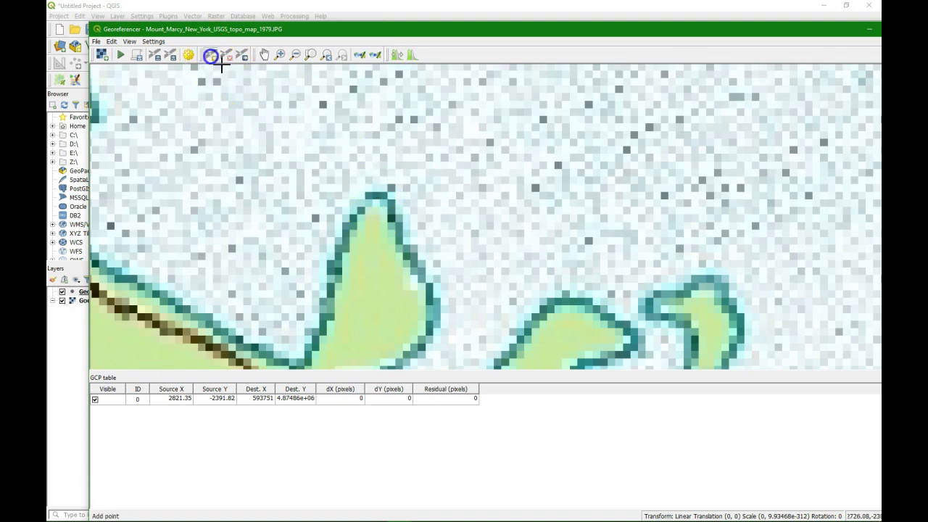
pyautogui.click(375, 193)
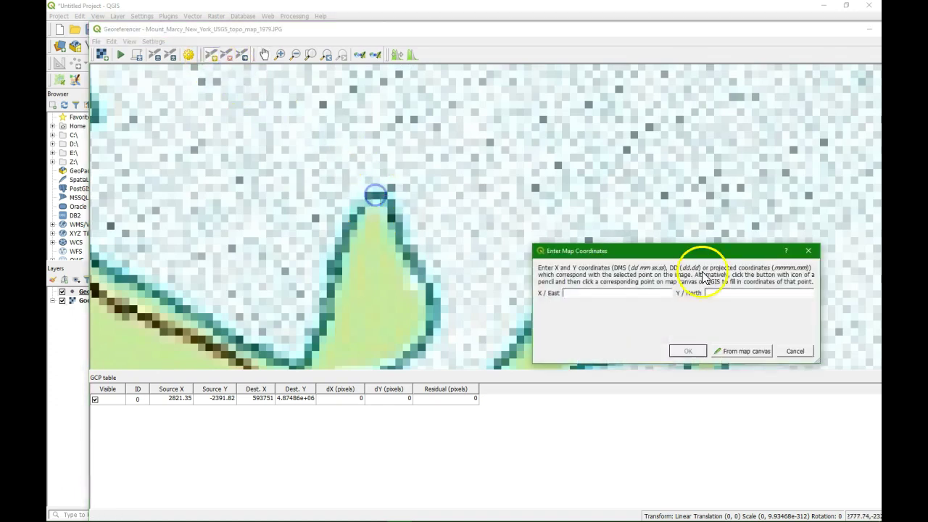
pyautogui.click(749, 352)
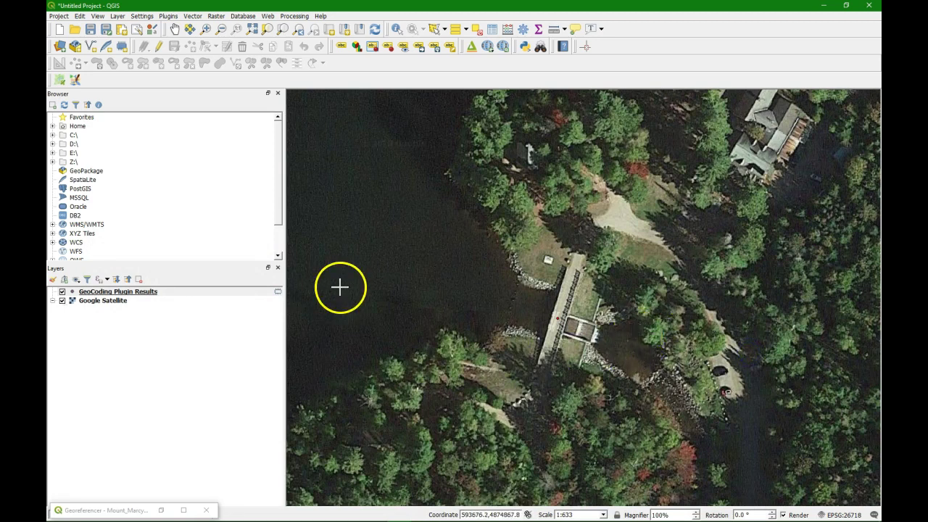
pyautogui.scroll(3, 353, 284)
pyautogui.scroll(-1, 429, 265)
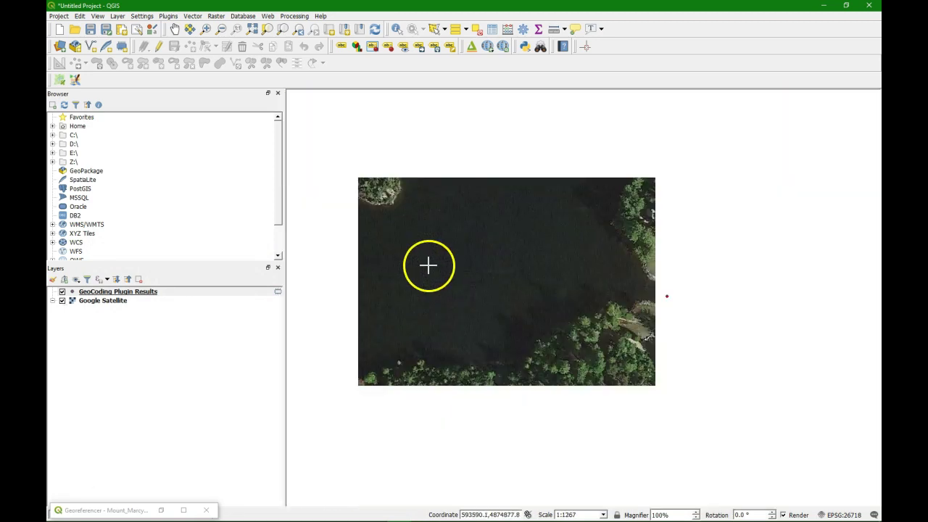
pyautogui.moveTo(373, 244); pyautogui.dragTo(640, 273)
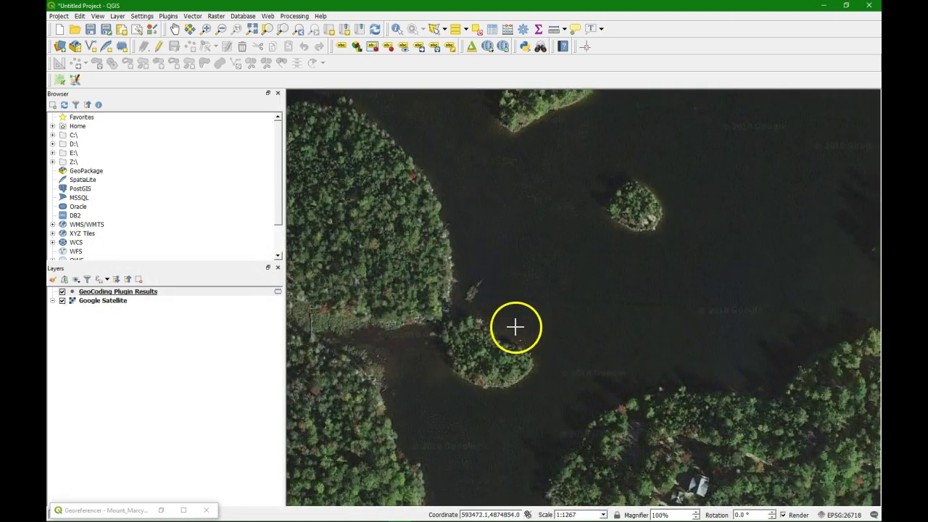
pyautogui.moveTo(443, 197); pyautogui.dragTo(535, 317)
pyautogui.scroll(-1, 535, 317)
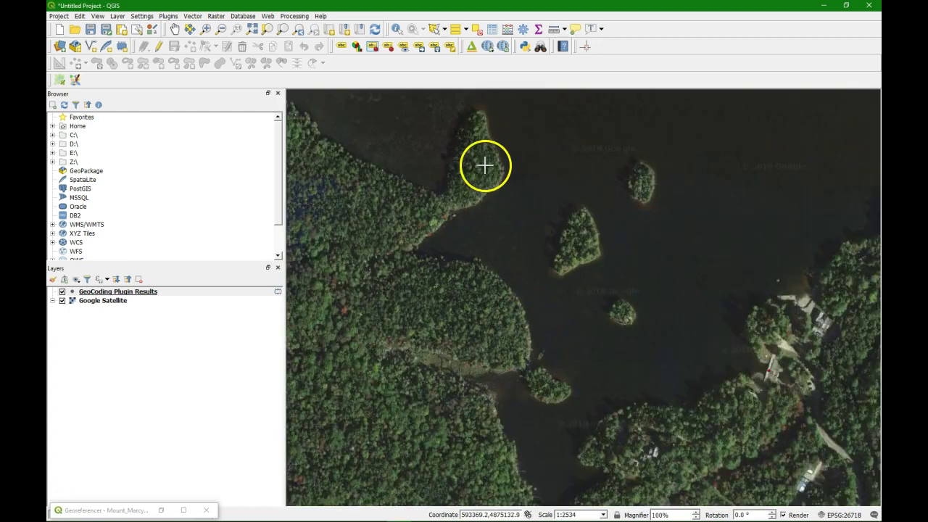
pyautogui.moveTo(484, 161); pyautogui.dragTo(471, 231)
pyautogui.scroll(2, 471, 254)
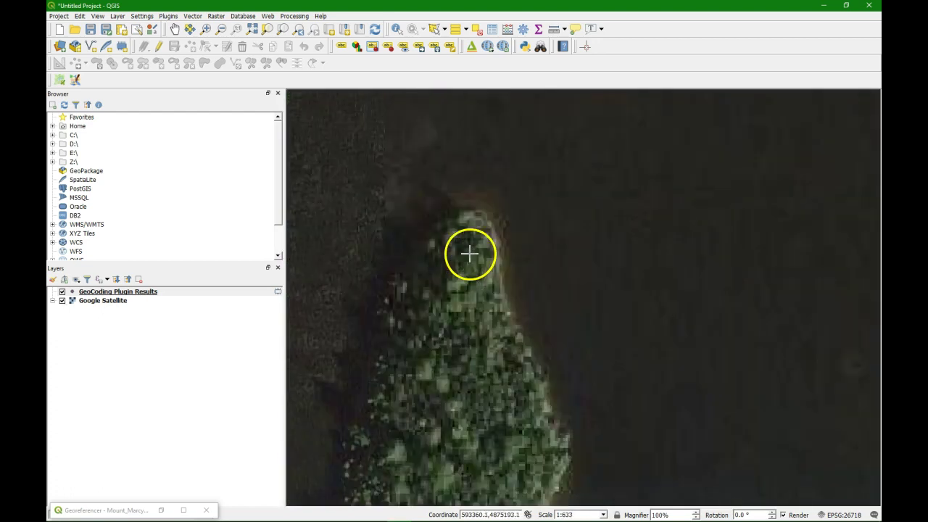
pyautogui.click(470, 209)
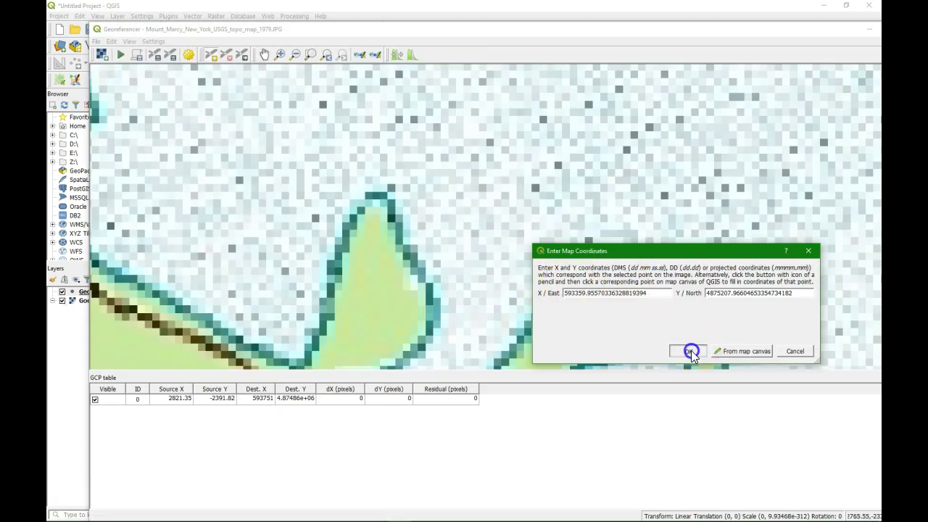
pyautogui.click(691, 350)
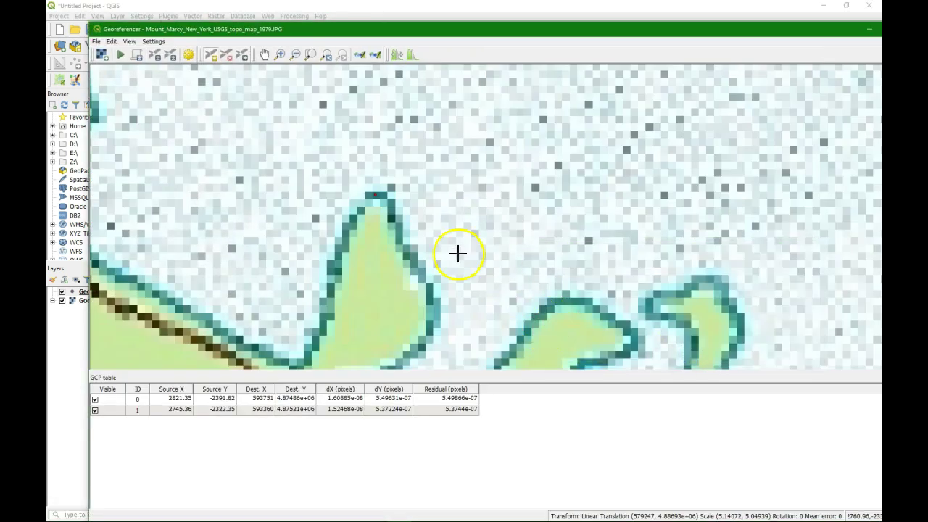
# Pan the topo map to bring Elk Lake into view.
pyautogui.scroll(-3, 308, 185)
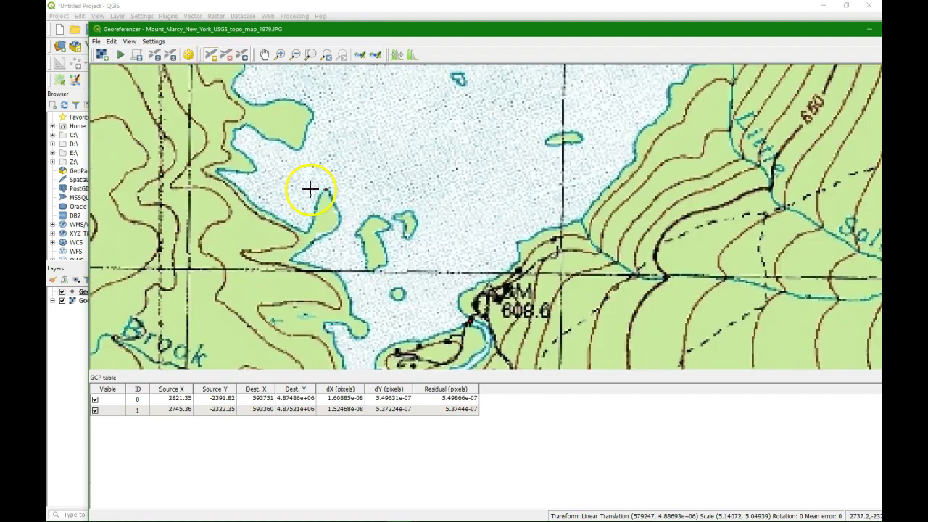
pyautogui.scroll(-1, 295, 133)
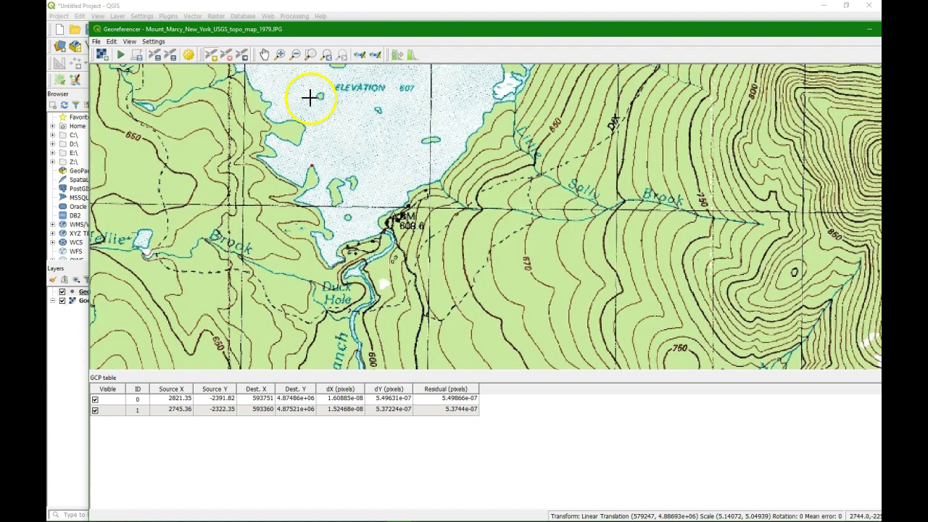
pyautogui.moveTo(309, 96); pyautogui.dragTo(387, 268)
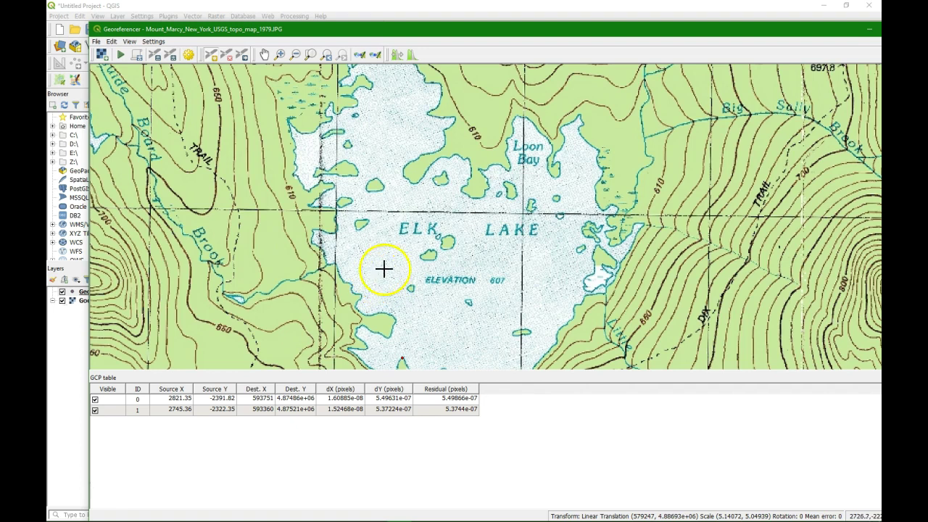
pyautogui.scroll(3, 411, 186)
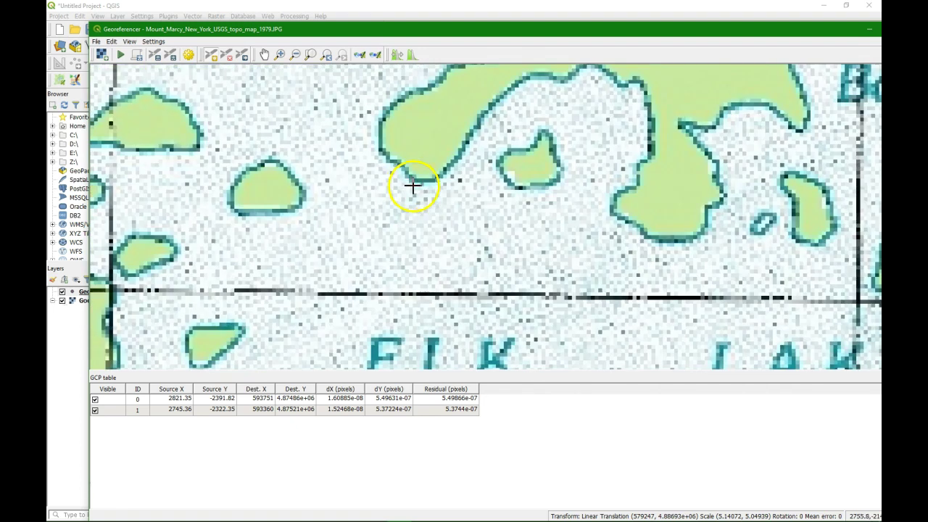
# Add a control point on the small island near Loon Bay, matched at 593558, 4.87622e+06.
pyautogui.click(543, 131)
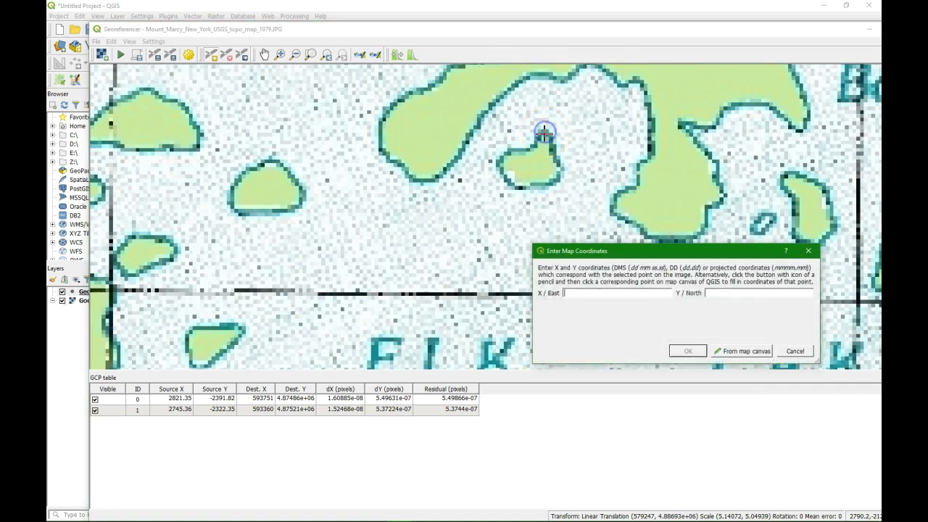
pyautogui.click(747, 353)
pyautogui.scroll(-2, 451, 284)
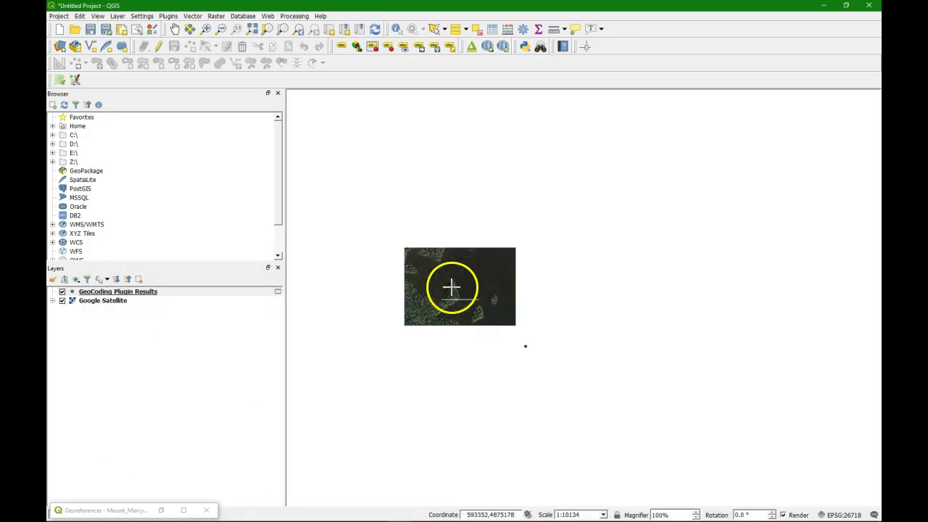
pyautogui.scroll(2, 471, 247)
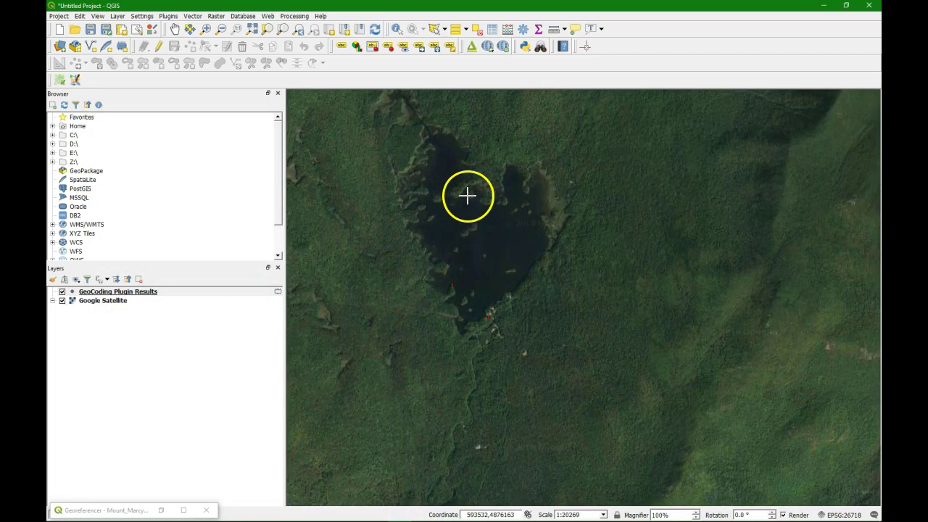
pyautogui.scroll(3, 475, 192)
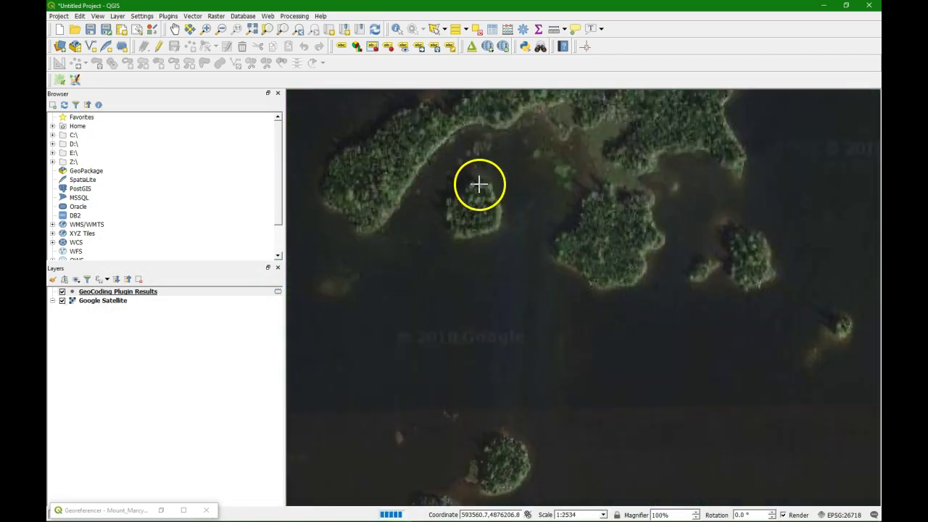
pyautogui.scroll(1, 470, 239)
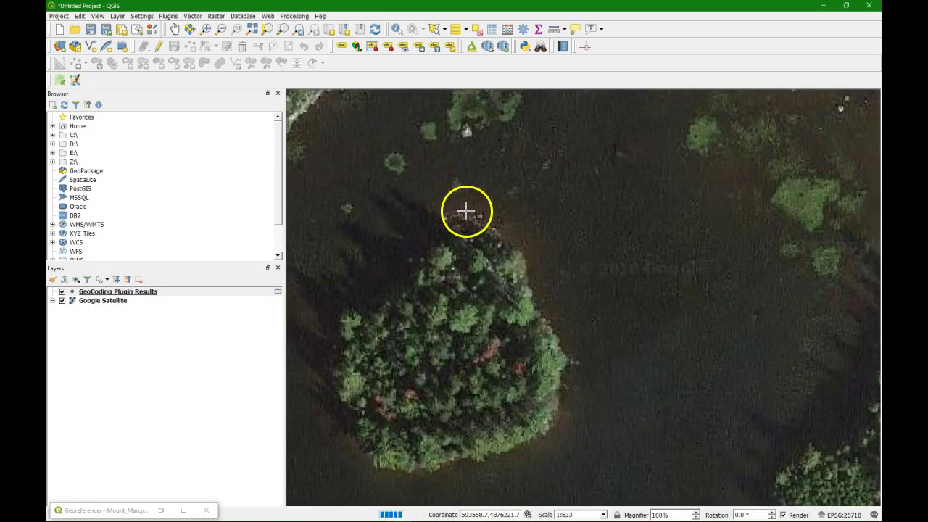
pyautogui.click(465, 218)
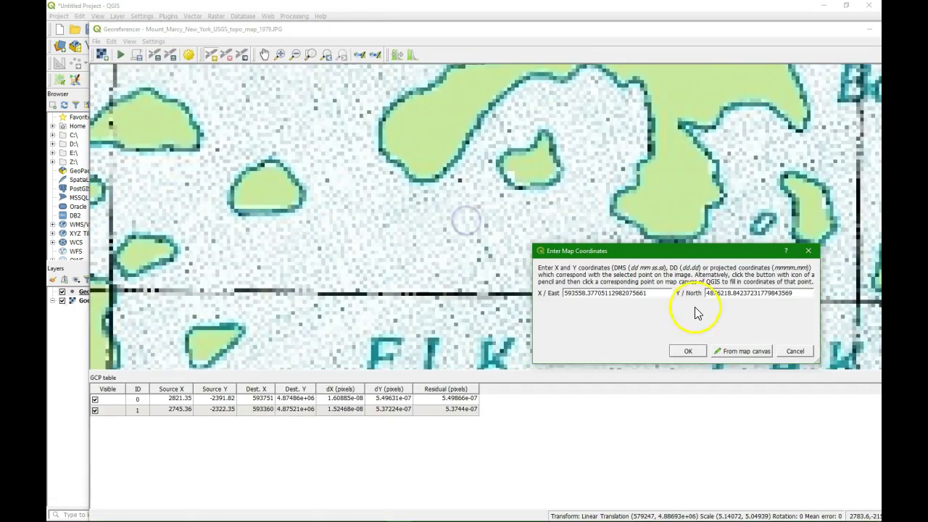
pyautogui.click(682, 353)
# Pan the topo map to show the northern lake shore.
pyautogui.scroll(-1, 385, 193)
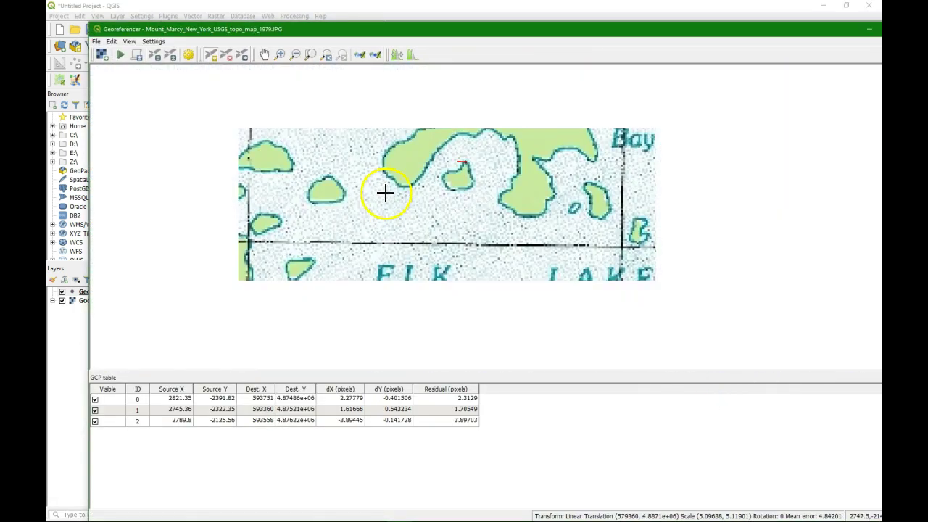
pyautogui.scroll(-1, 373, 168)
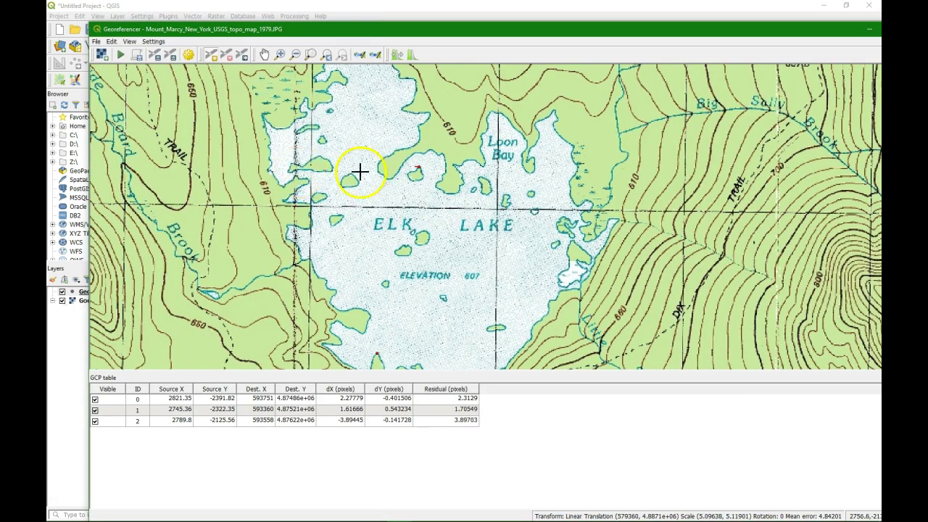
pyautogui.moveTo(340, 166); pyautogui.dragTo(376, 263)
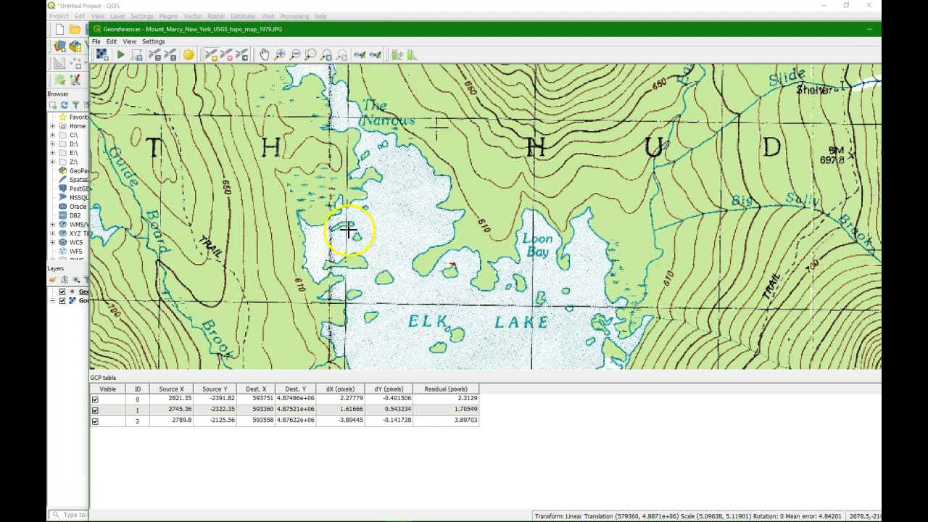
pyautogui.scroll(8, 381, 177)
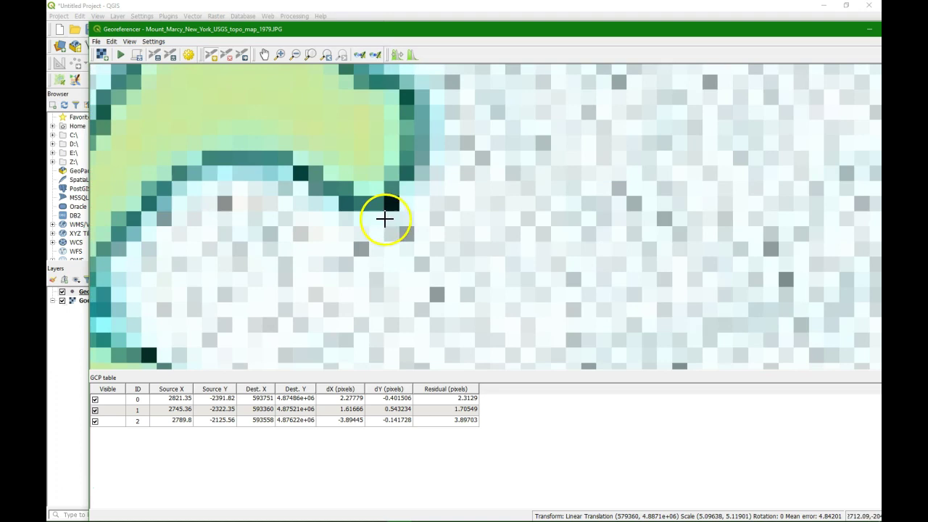
# Add a fourth control point linking the topo shoreline corner to satellite position 593170, 4.87666e+06.
pyautogui.click(390, 202)
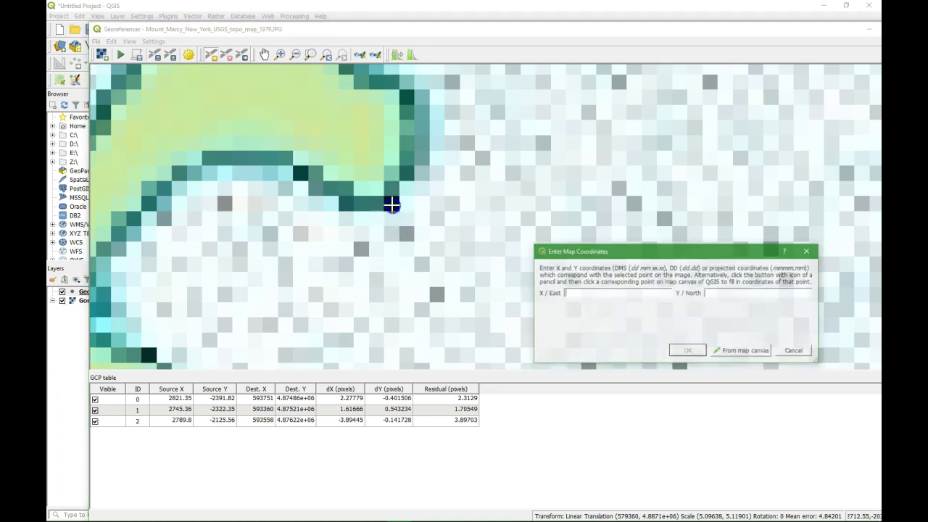
pyautogui.click(750, 350)
pyautogui.scroll(-3, 410, 211)
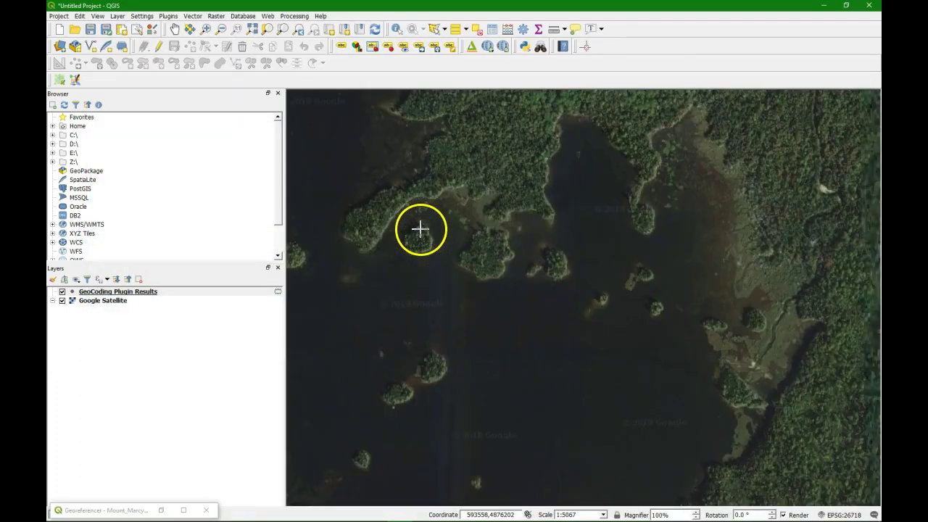
pyautogui.scroll(3, 355, 184)
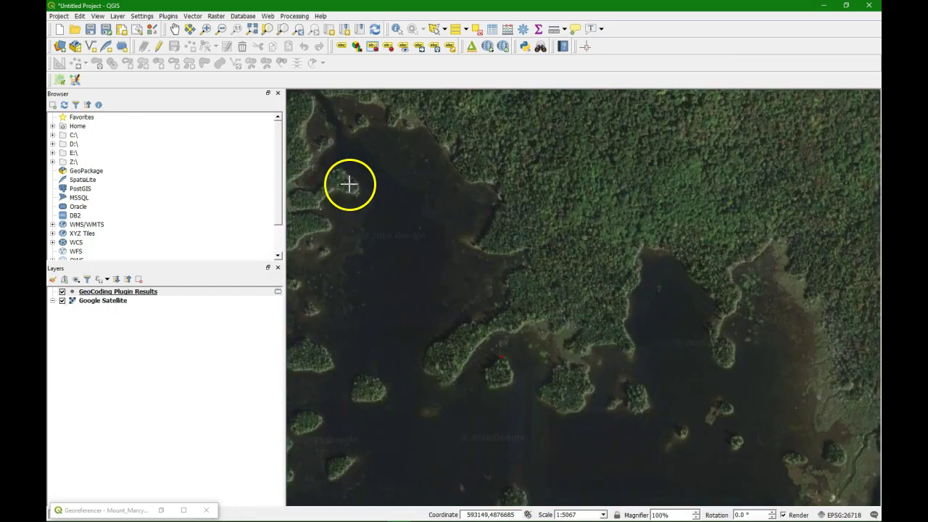
pyautogui.moveTo(350, 184); pyautogui.dragTo(428, 275)
pyautogui.scroll(3, 435, 283)
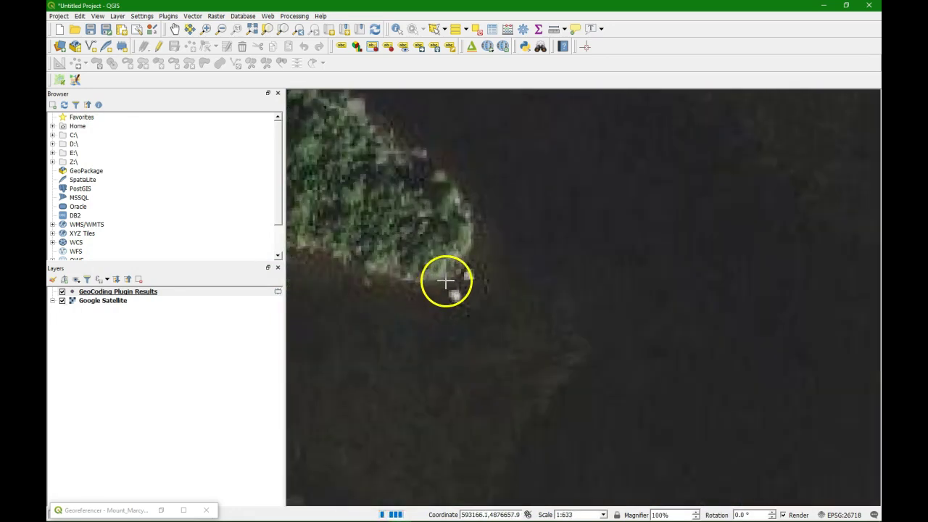
pyautogui.click(468, 270)
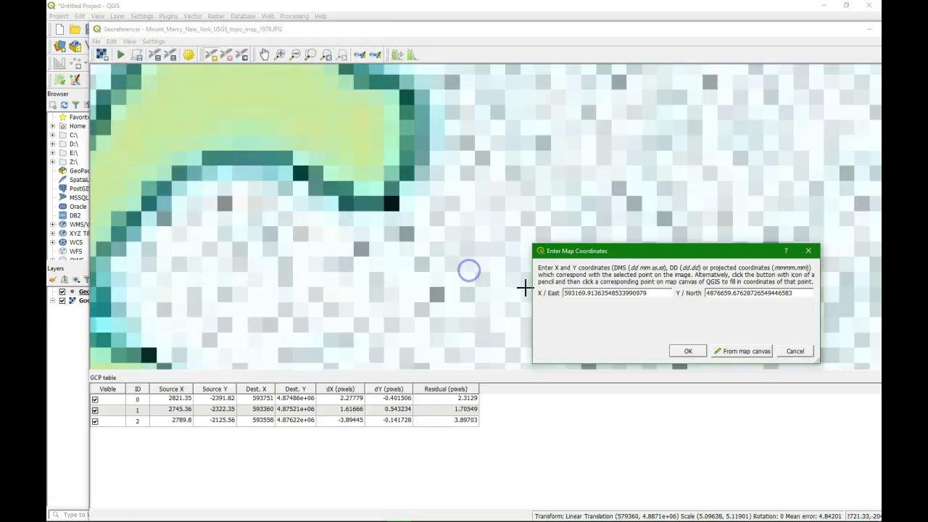
pyautogui.click(691, 350)
pyautogui.scroll(-3, 361, 248)
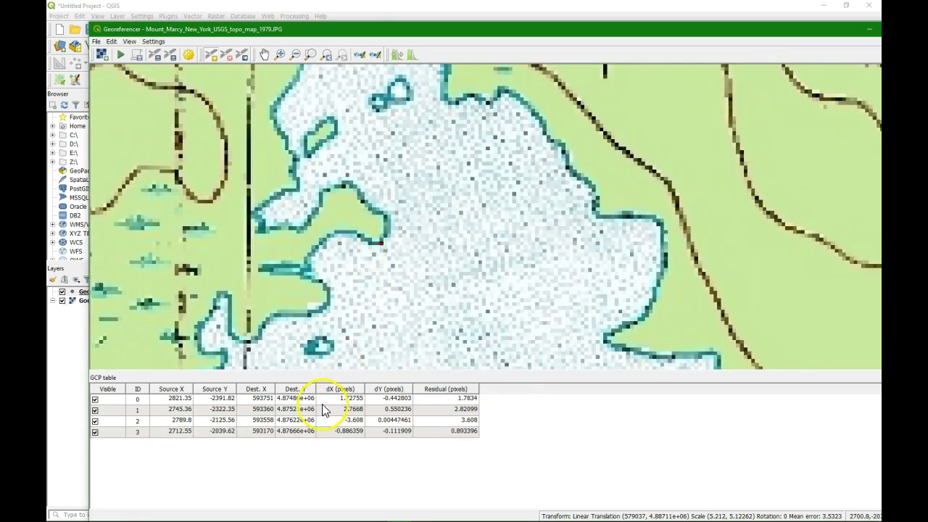
# Run georeferencing on the Mount Marcy topo map using the four control points.
pyautogui.scroll(-2, 386, 320)
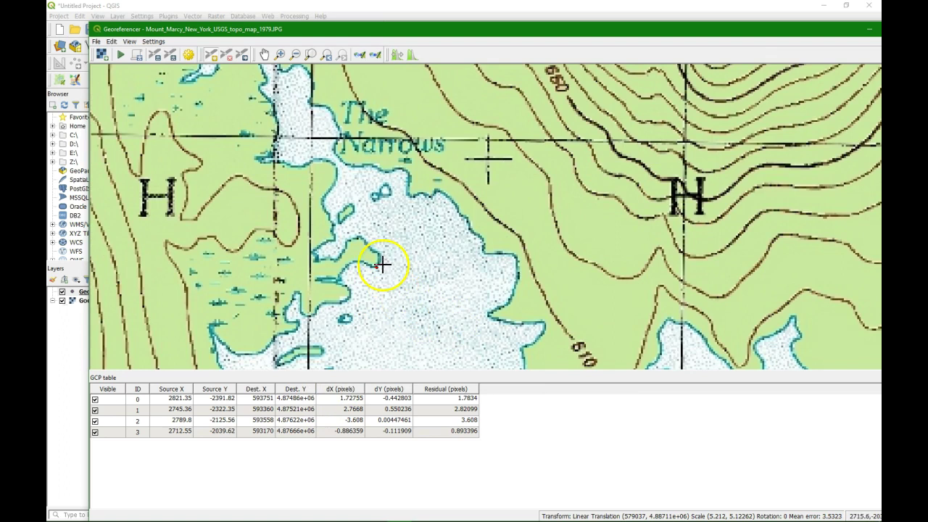
pyautogui.scroll(2, 363, 275)
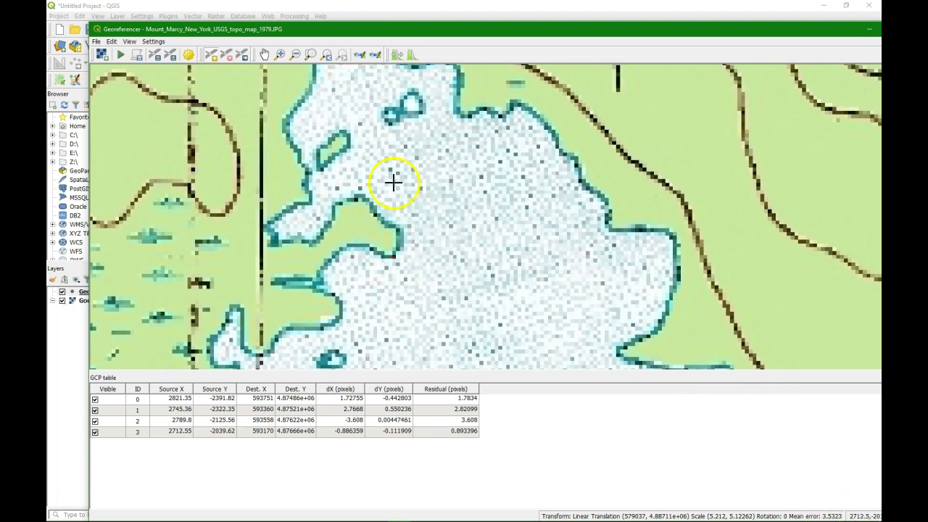
pyautogui.click(121, 54)
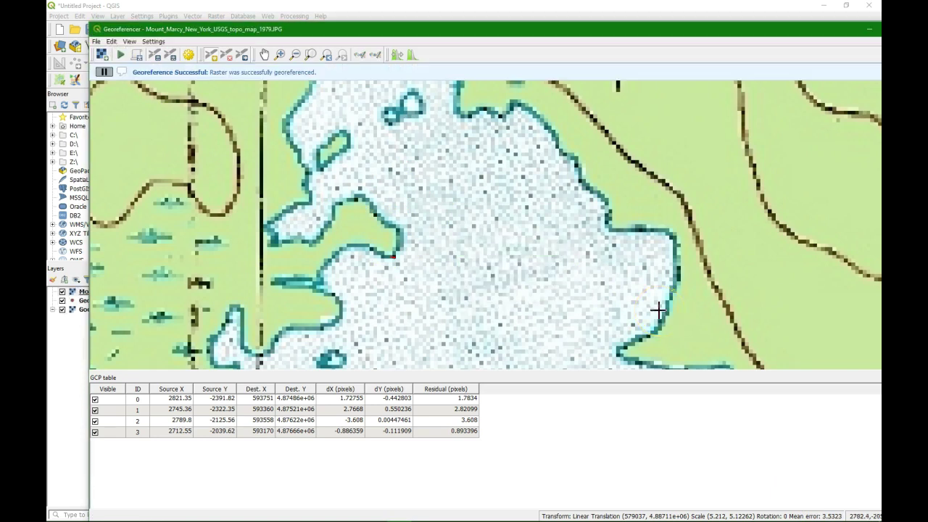
# Close the Georeferencer and discard its control points instead of saving them.
pyautogui.moveTo(257, 33); pyautogui.dragTo(237, 45)
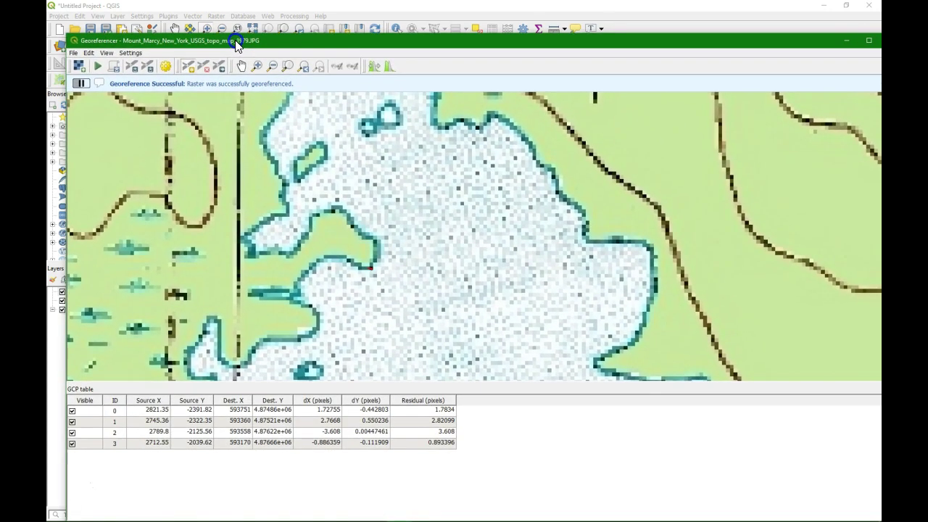
pyautogui.moveTo(407, 47); pyautogui.dragTo(230, 42)
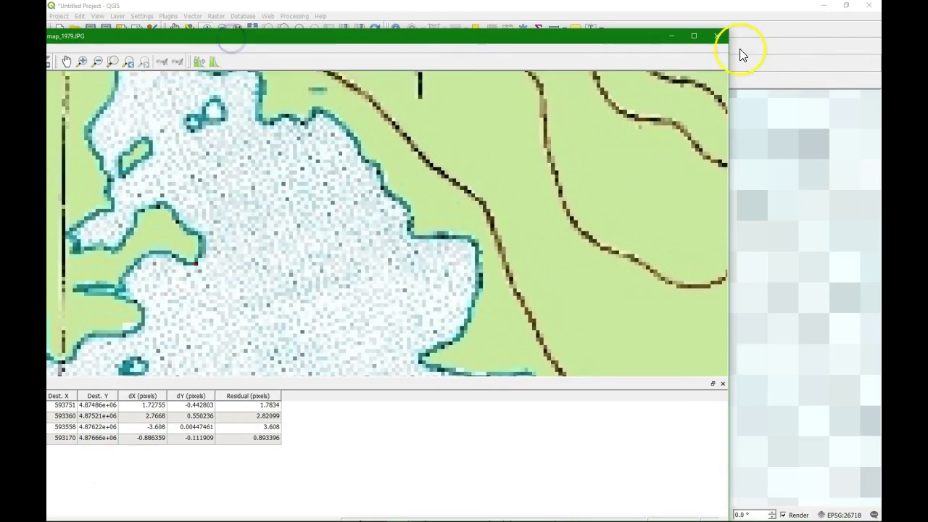
pyautogui.click(717, 36)
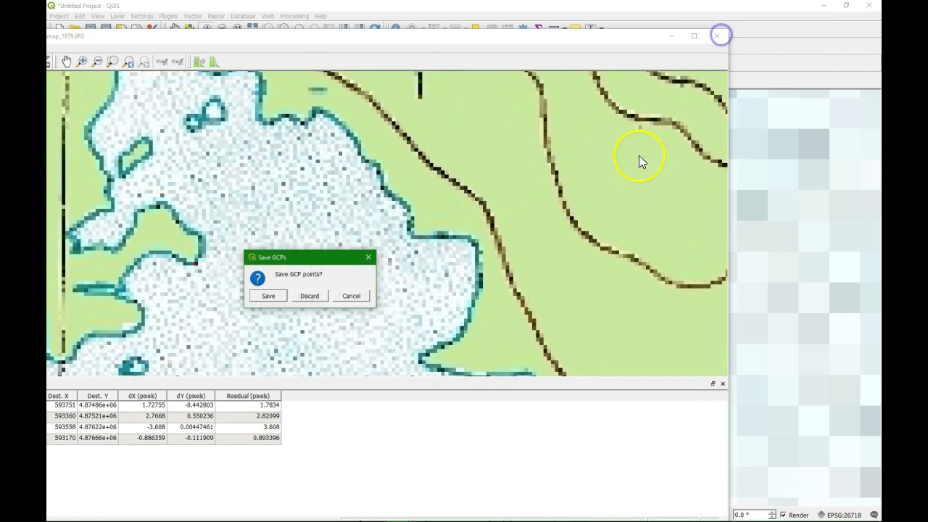
pyautogui.click(307, 296)
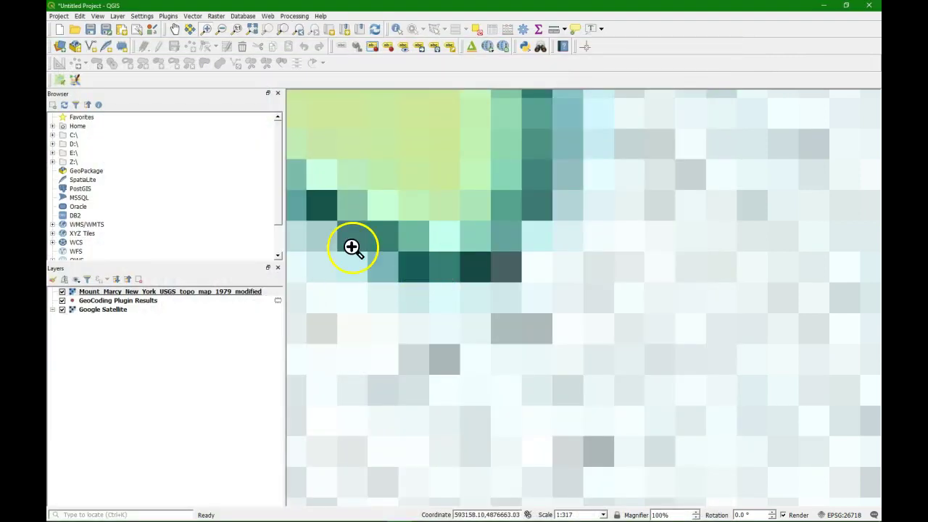
# Zoom to the topo layer, close in on Elk Lake, and show the layer's Layer Styling panel.
pyautogui.rightClick(131, 293)
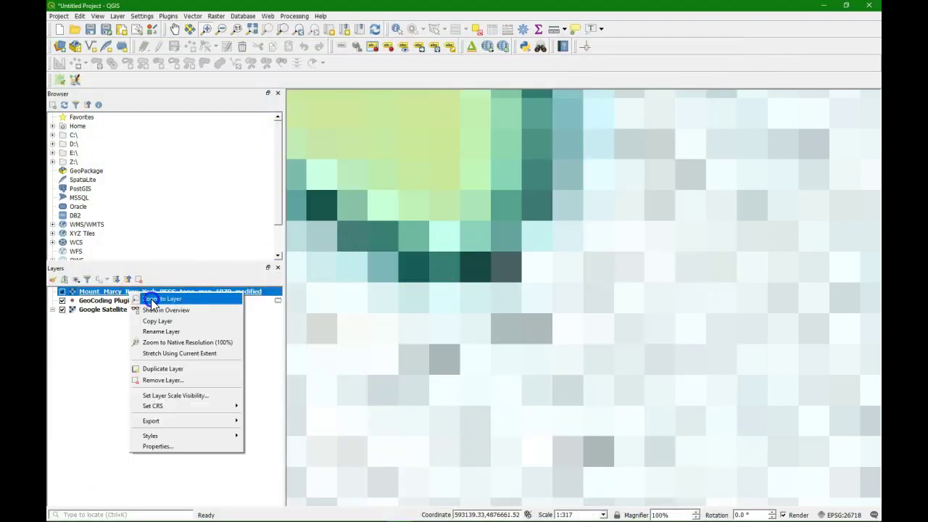
pyautogui.click(151, 299)
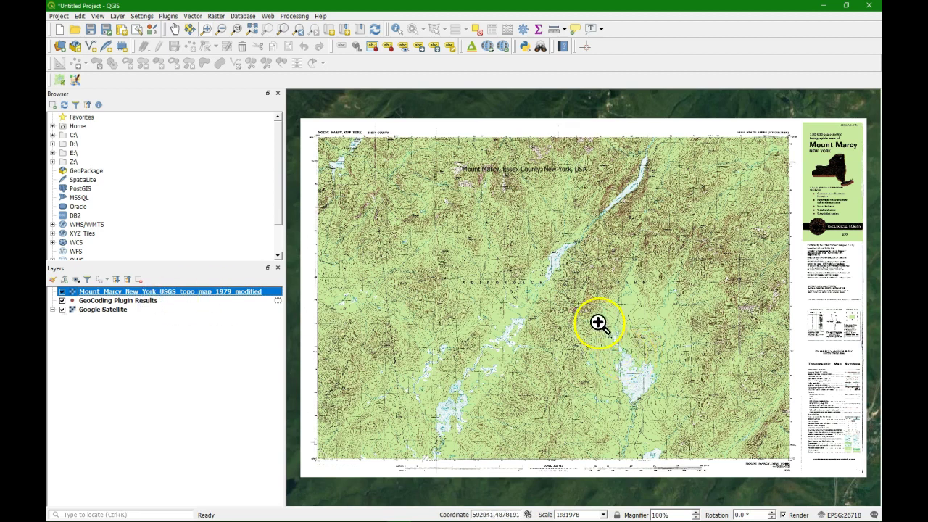
pyautogui.moveTo(598, 323); pyautogui.dragTo(662, 425)
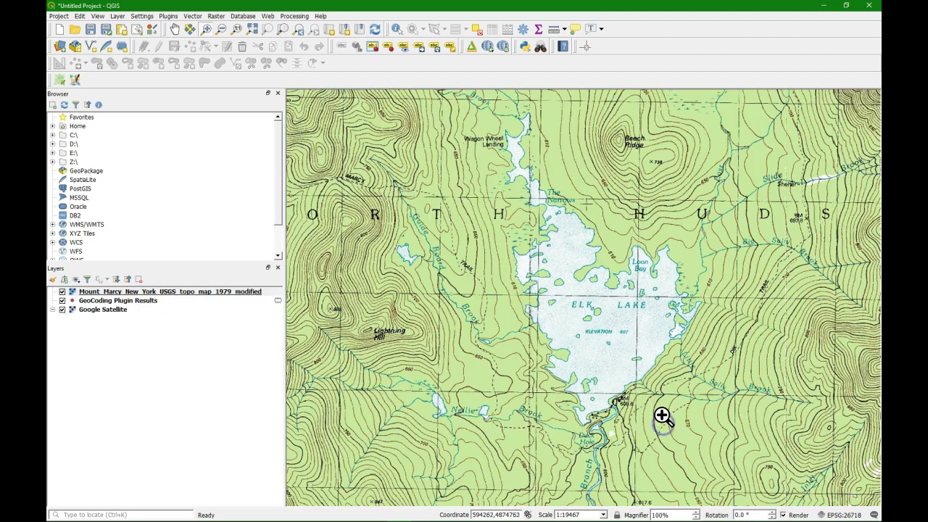
pyautogui.click(137, 292)
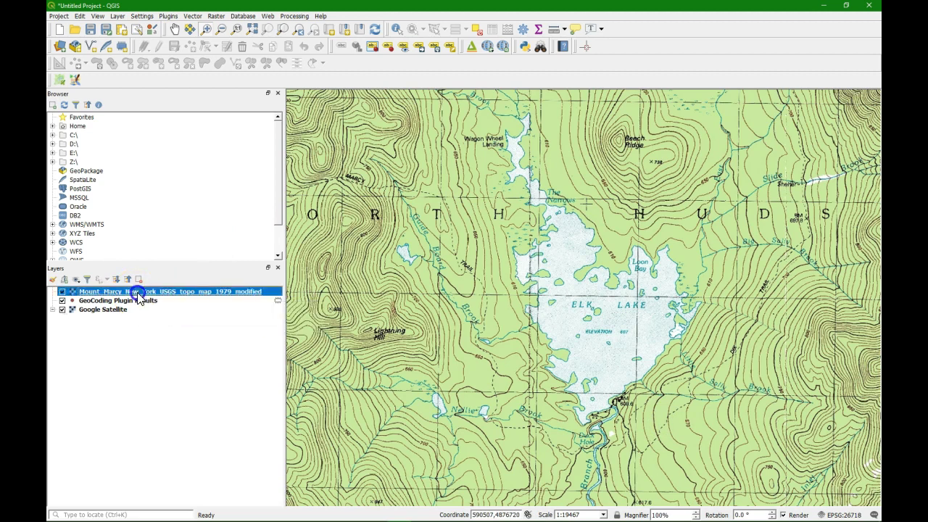
pyautogui.click(53, 279)
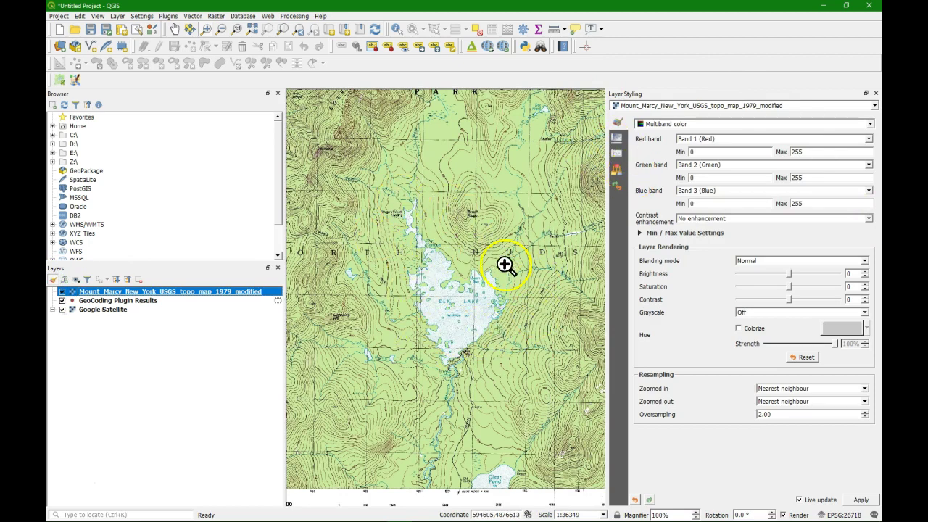
# Lower the topo layer's global opacity to about 22% to check Elk Lake alignment, then restore 100%.
pyautogui.click(617, 137)
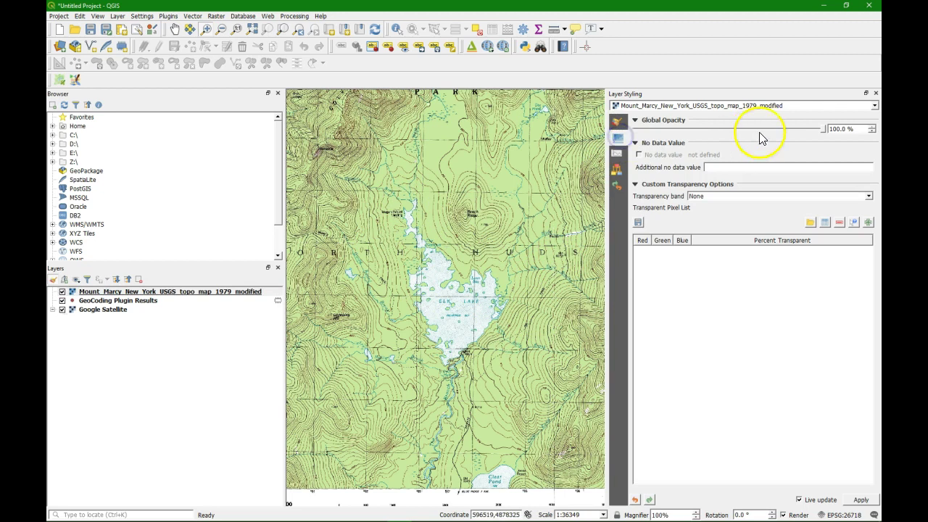
pyautogui.moveTo(756, 135); pyautogui.dragTo(674, 129)
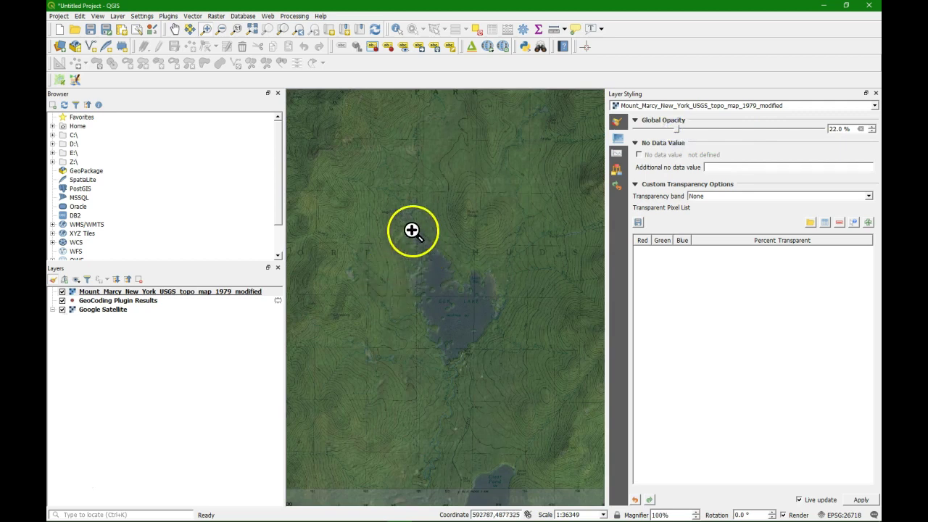
pyautogui.moveTo(411, 230); pyautogui.dragTo(517, 345)
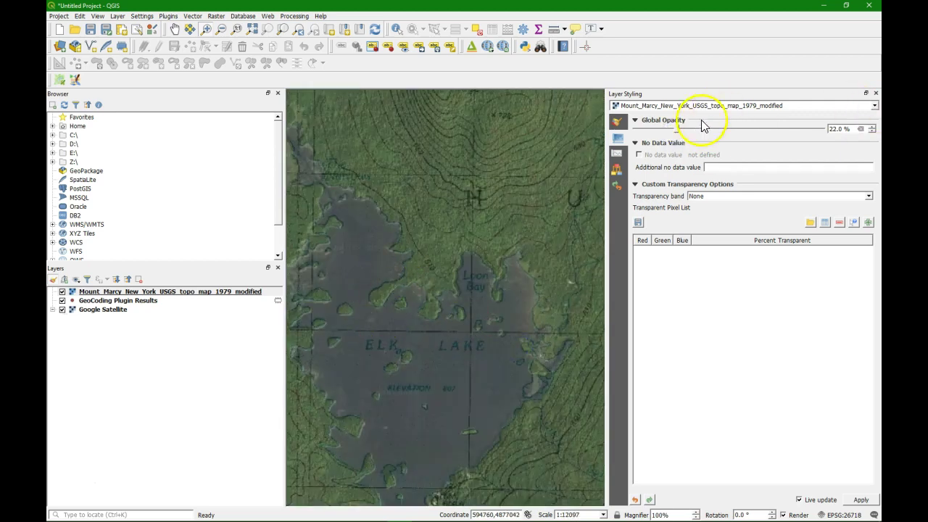
pyautogui.moveTo(768, 131); pyautogui.dragTo(829, 133)
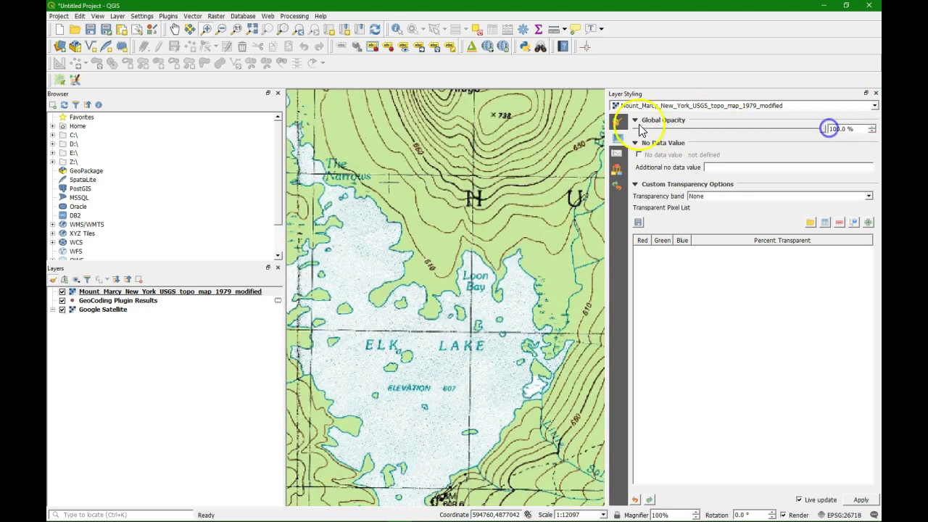
# Set the topo layer's blending mode to Multiply in Symbology and zoom out on the canvas.
pyautogui.click(616, 122)
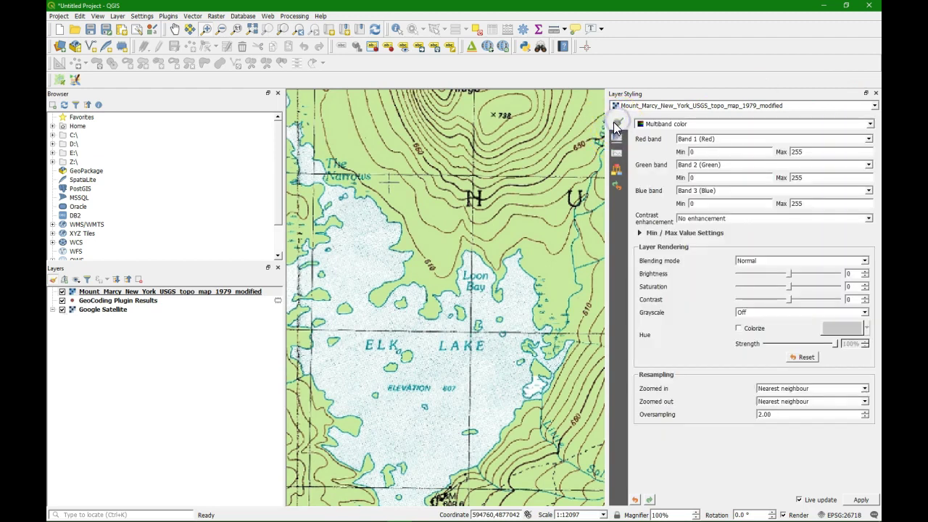
pyautogui.click(783, 269)
pyautogui.click(752, 313)
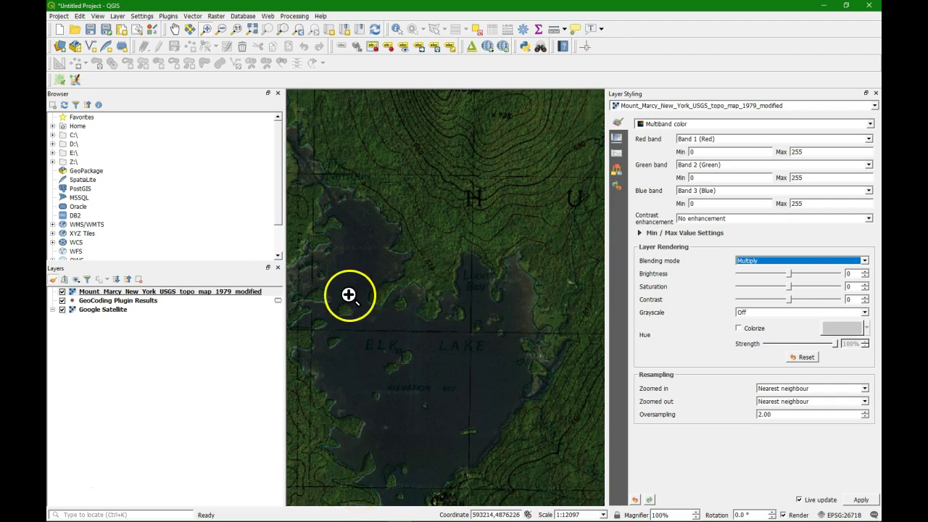
pyautogui.scroll(-1, 374, 287)
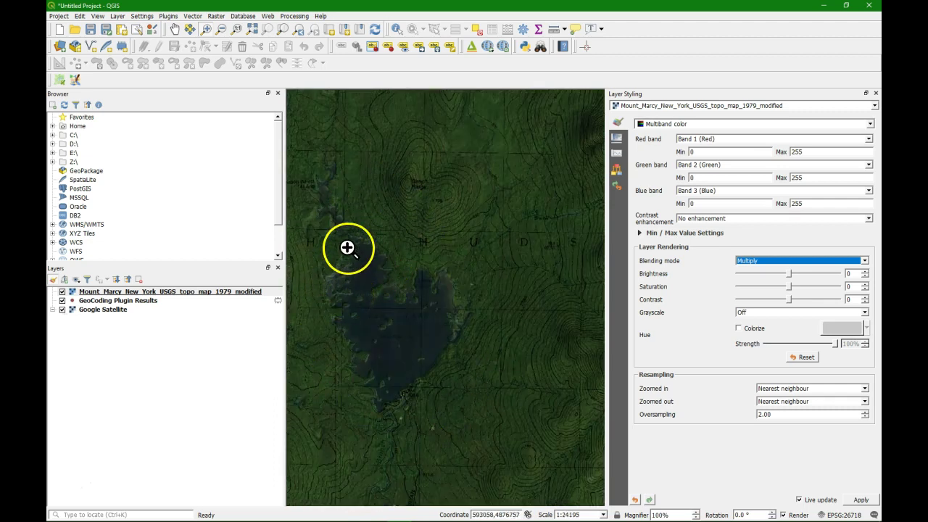
pyautogui.scroll(-2, 349, 242)
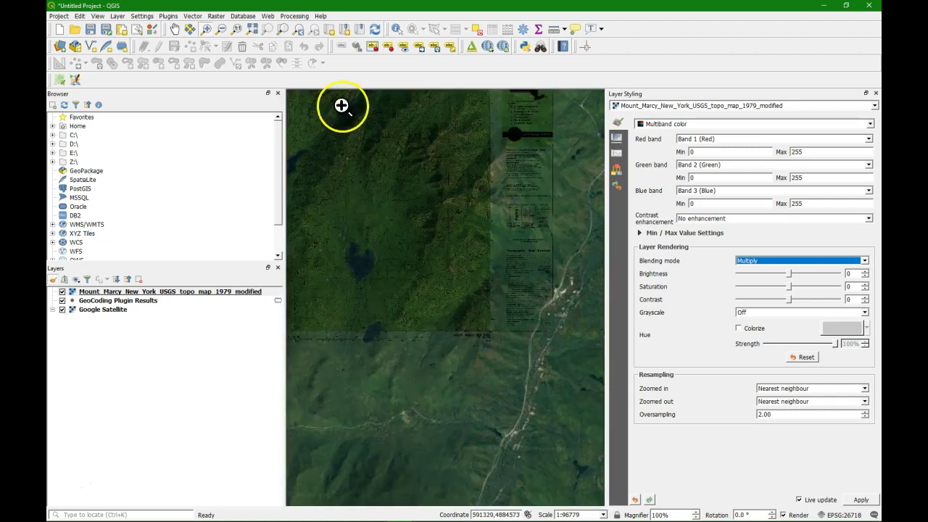
# Pan from the MOUNT MARCY, NEW YORK header down into the Multiply-blended mountain contours.
pyautogui.click(174, 29)
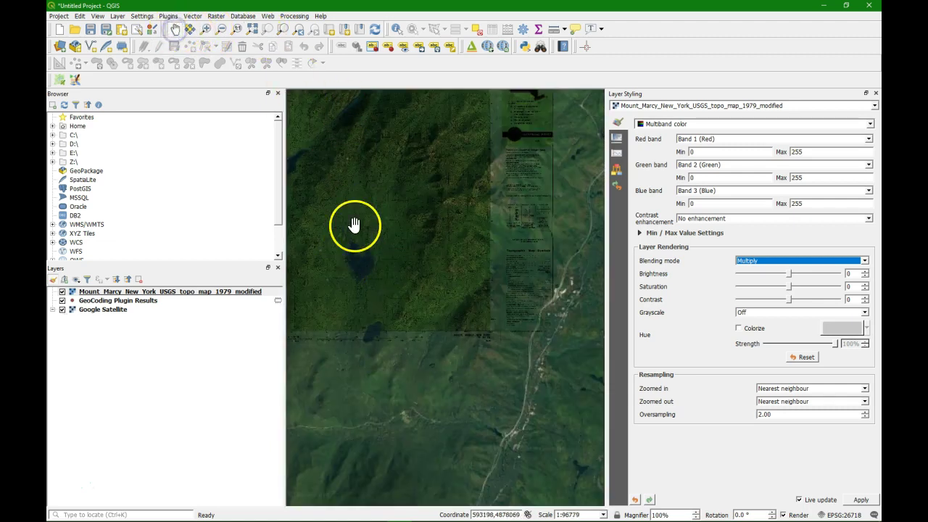
pyautogui.moveTo(356, 224); pyautogui.dragTo(516, 305)
pyautogui.scroll(3, 417, 282)
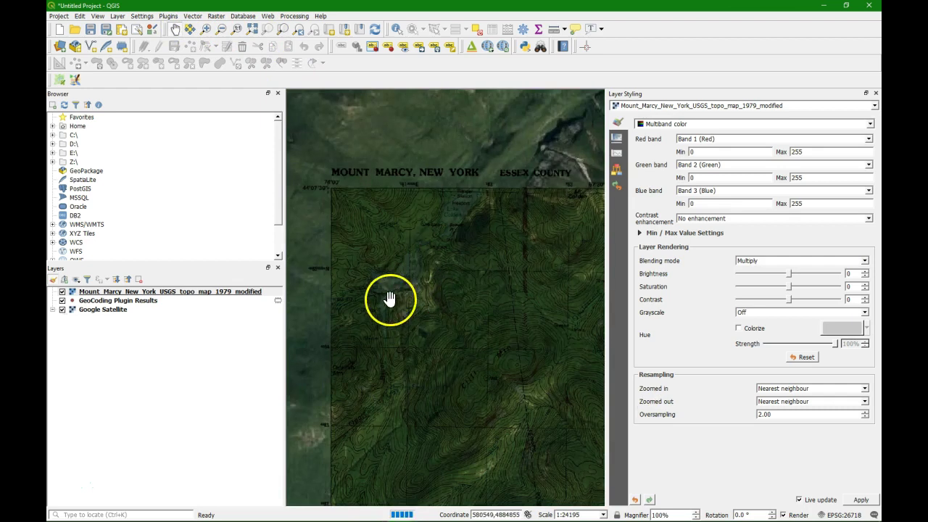
pyautogui.moveTo(464, 414); pyautogui.dragTo(445, 365)
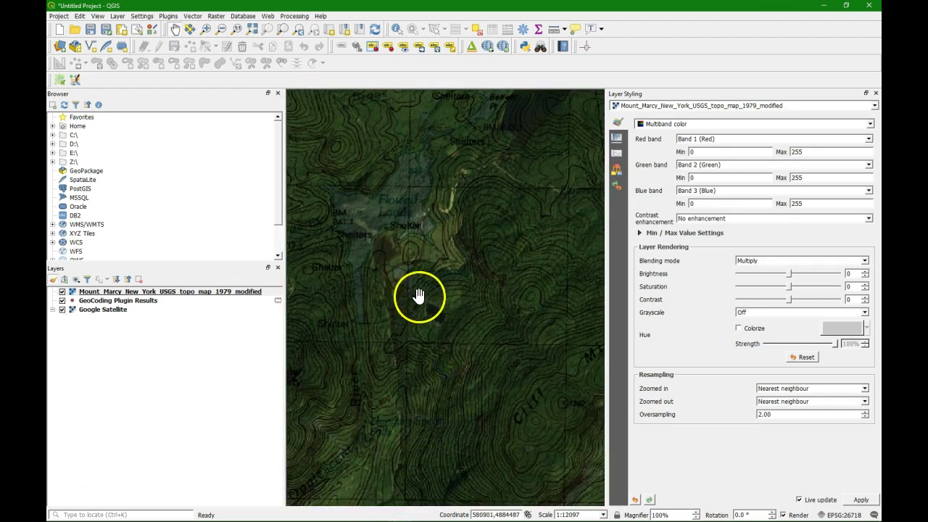
pyautogui.scroll(-1, 391, 284)
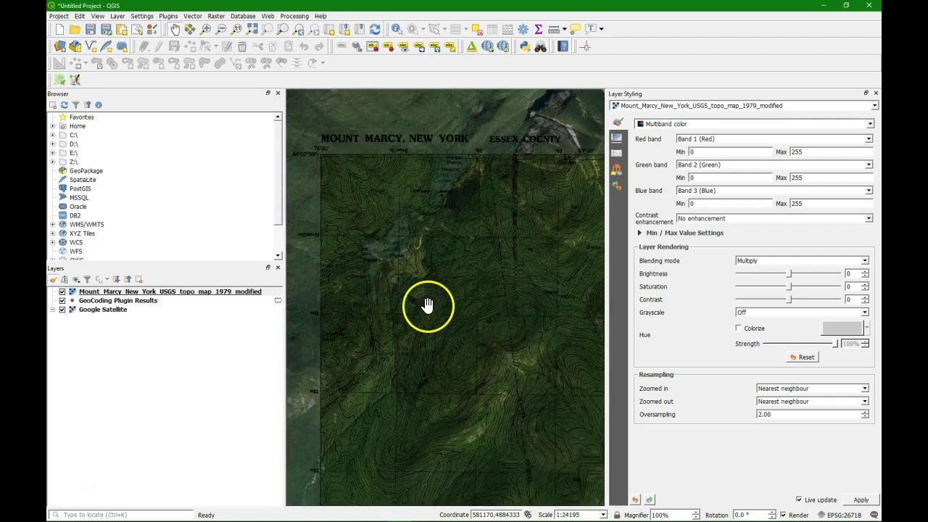
pyautogui.moveTo(547, 356); pyautogui.dragTo(453, 310)
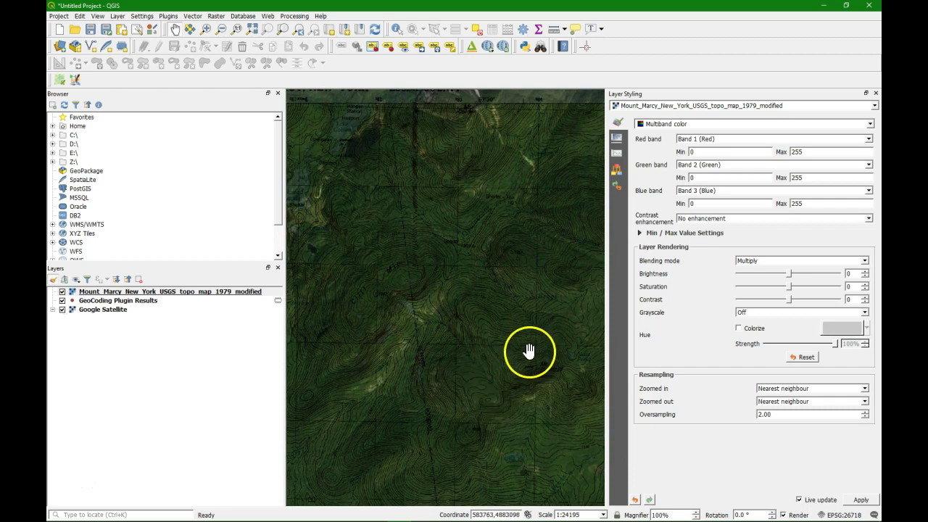
# Switch the topo layer's blending back to Normal and pan the map over to Elk Lake.
pyautogui.click(796, 260)
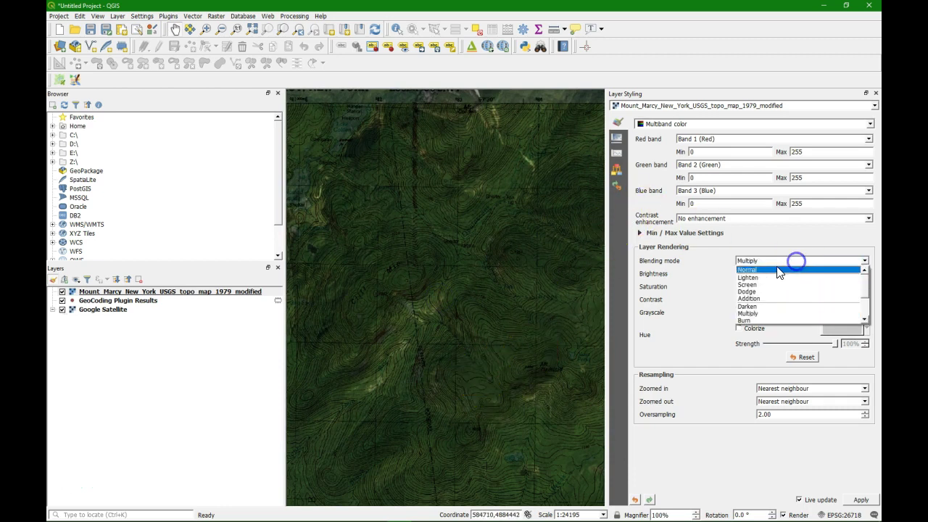
pyautogui.click(764, 270)
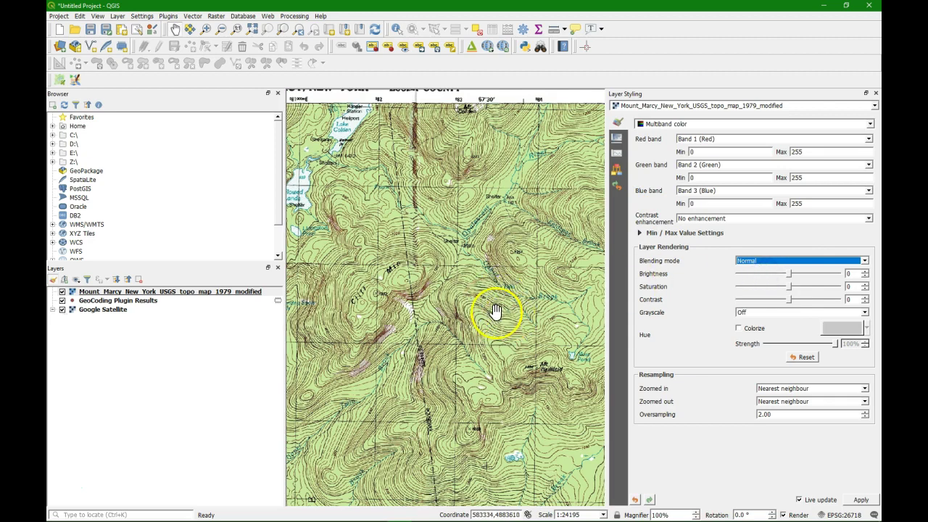
pyautogui.moveTo(580, 366); pyautogui.dragTo(299, 261)
pyautogui.scroll(-1, 572, 405)
pyautogui.moveTo(529, 425); pyautogui.dragTo(420, 397)
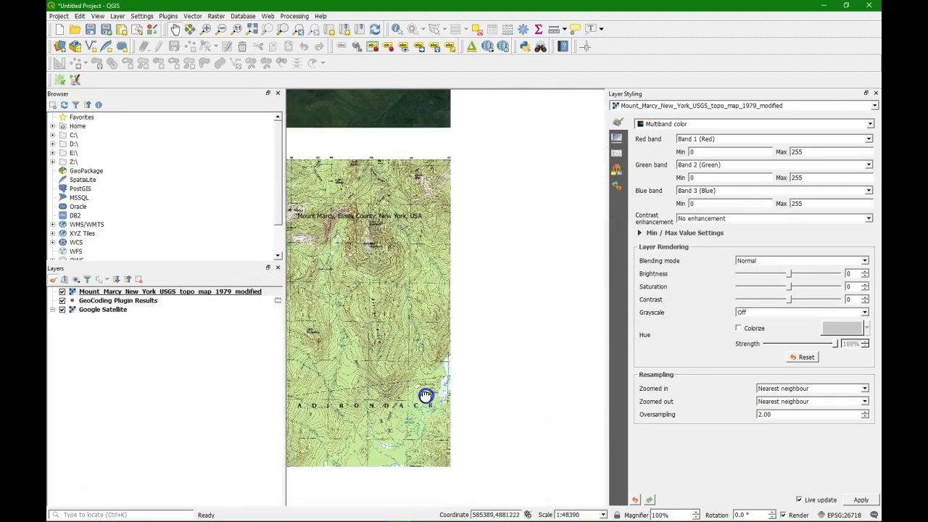
pyautogui.moveTo(509, 462); pyautogui.dragTo(477, 416)
pyautogui.moveTo(441, 466); pyautogui.dragTo(403, 365)
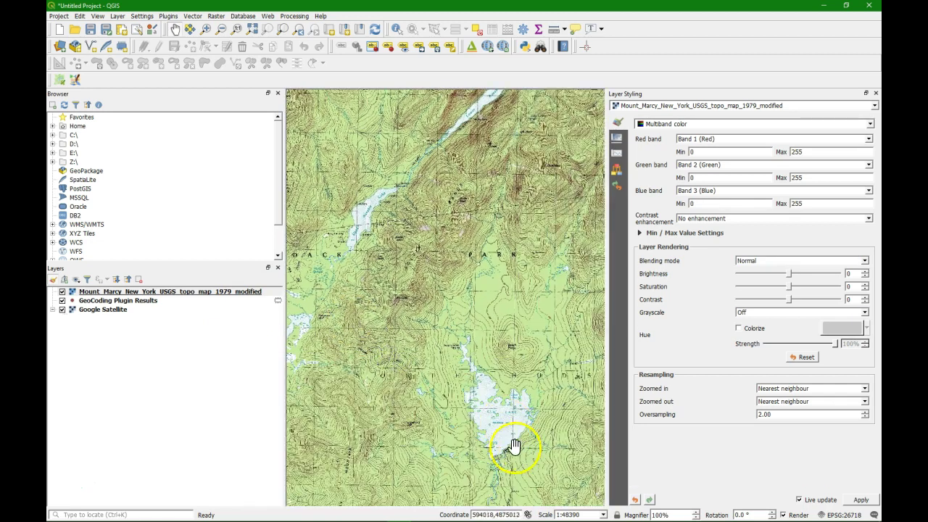
pyautogui.moveTo(506, 447); pyautogui.dragTo(443, 382)
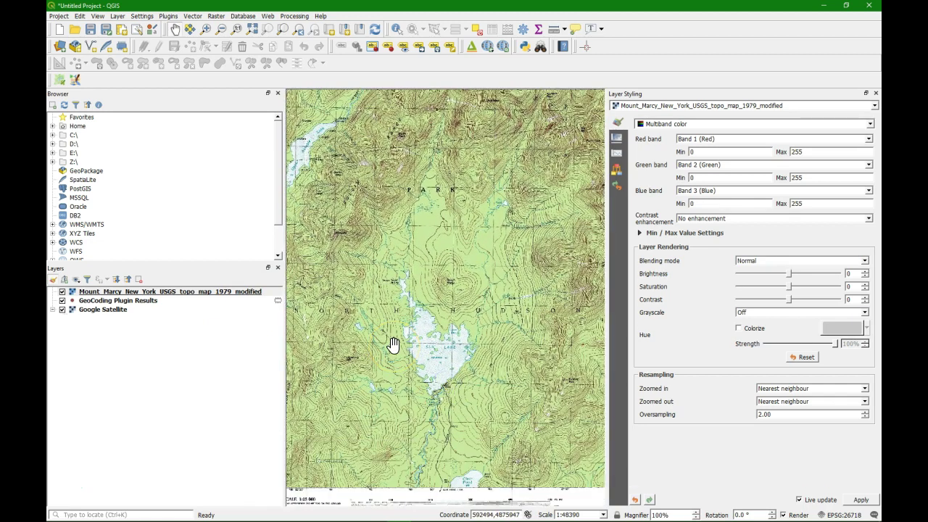